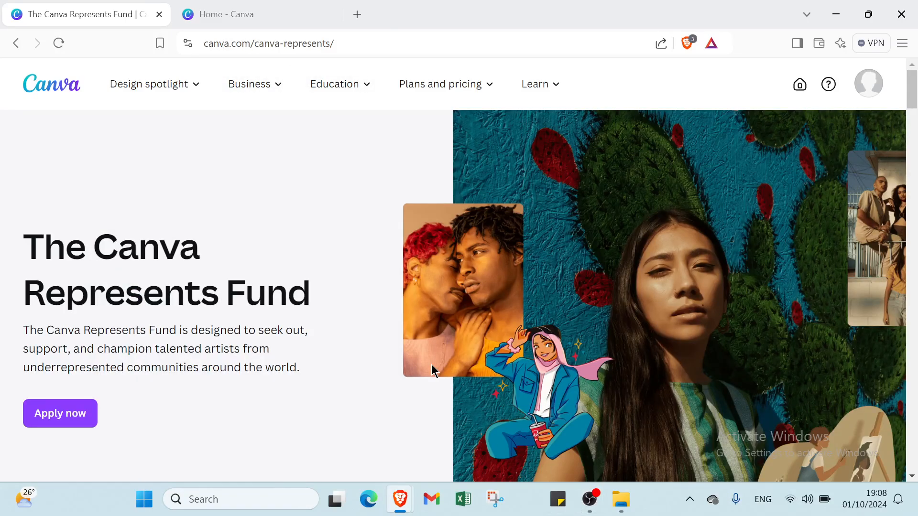
Step: Read through the Canva Represents Fund page, covering its inclusive content, artist application criteria, diversity commitment and artist quotes
scroll(431, 372, down, 1)
scroll(431, 364, down, 4)
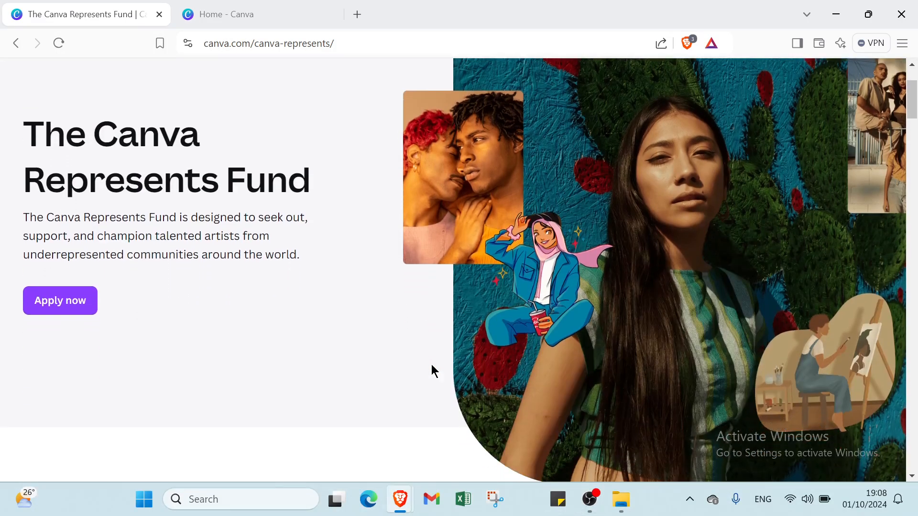
scroll(432, 365, up, 1)
scroll(432, 368, down, 4)
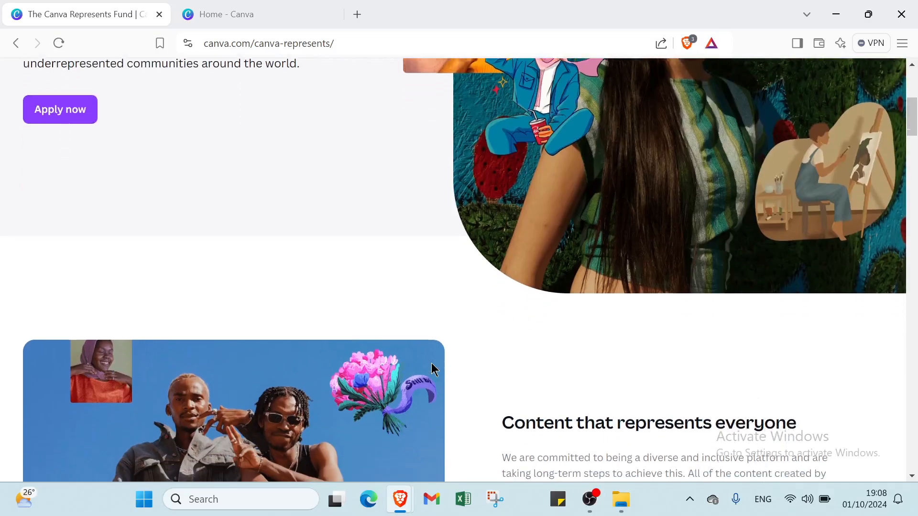
scroll(432, 368, up, 1)
scroll(431, 368, down, 2)
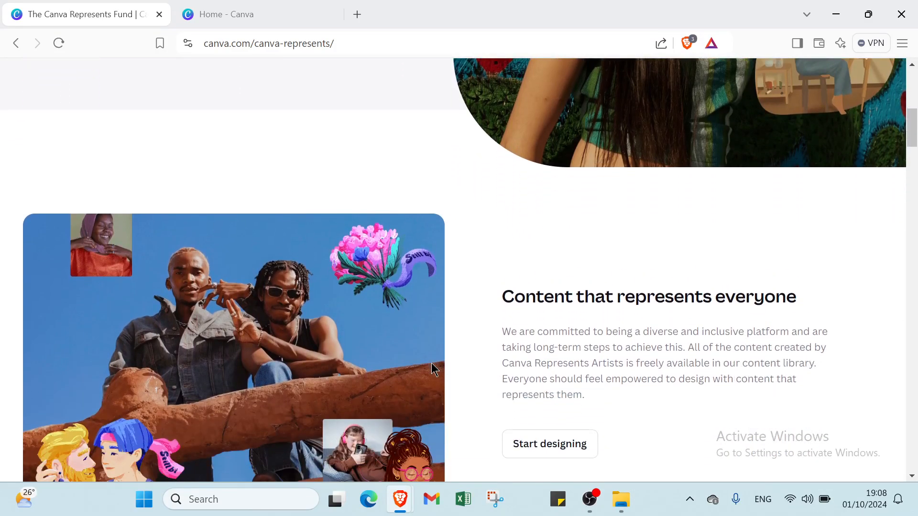
scroll(431, 368, down, 4)
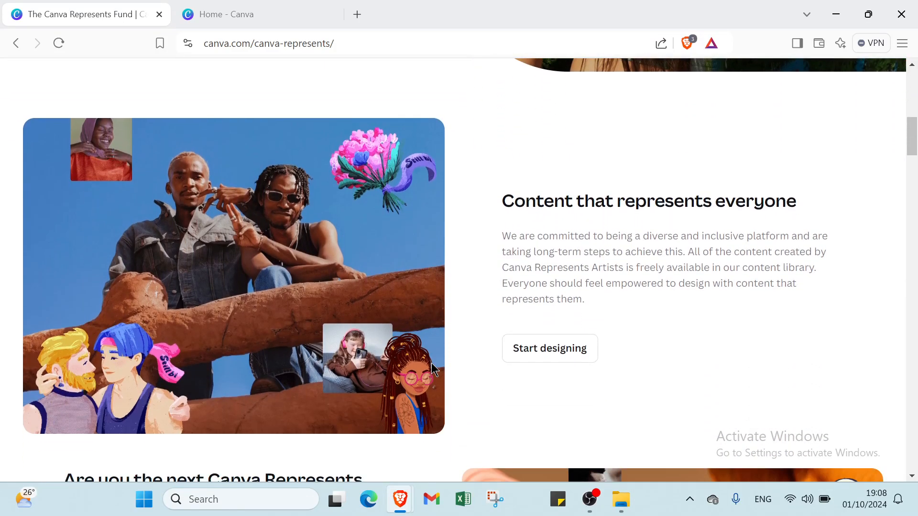
scroll(432, 366, down, 4)
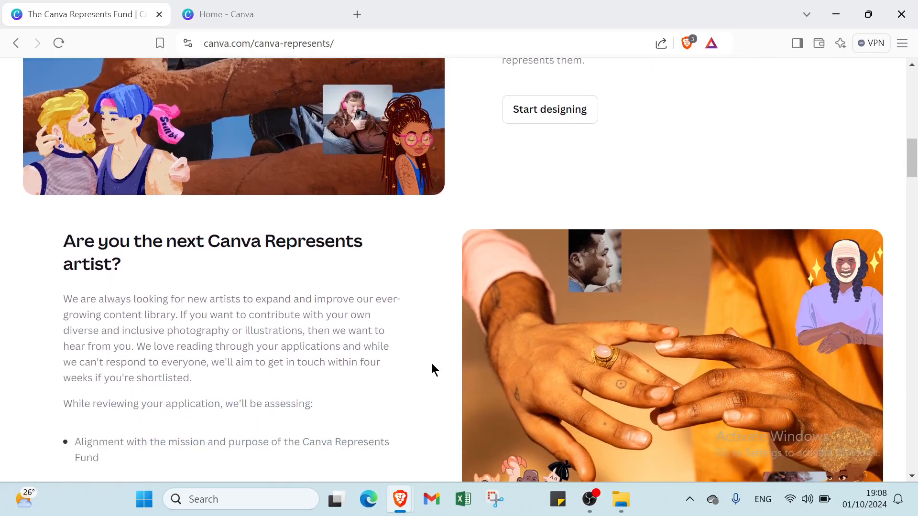
scroll(431, 368, down, 5)
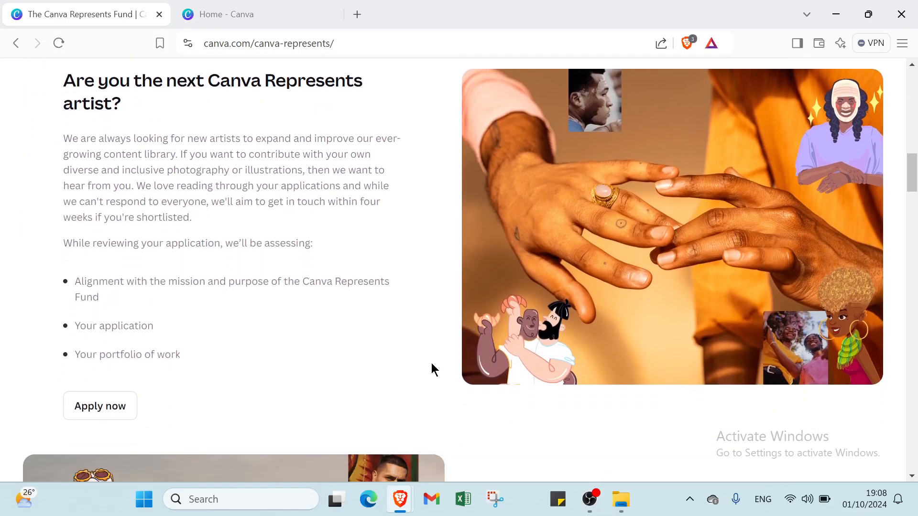
scroll(431, 369, down, 2)
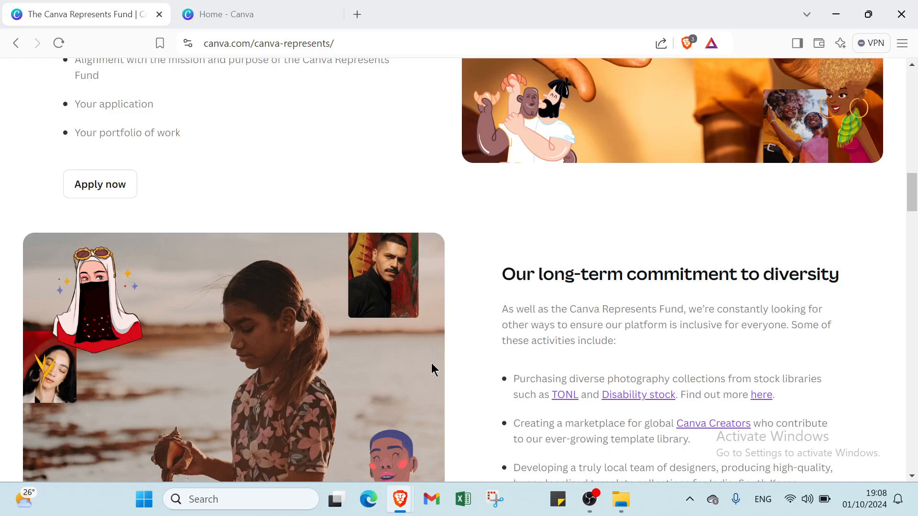
scroll(432, 365, down, 4)
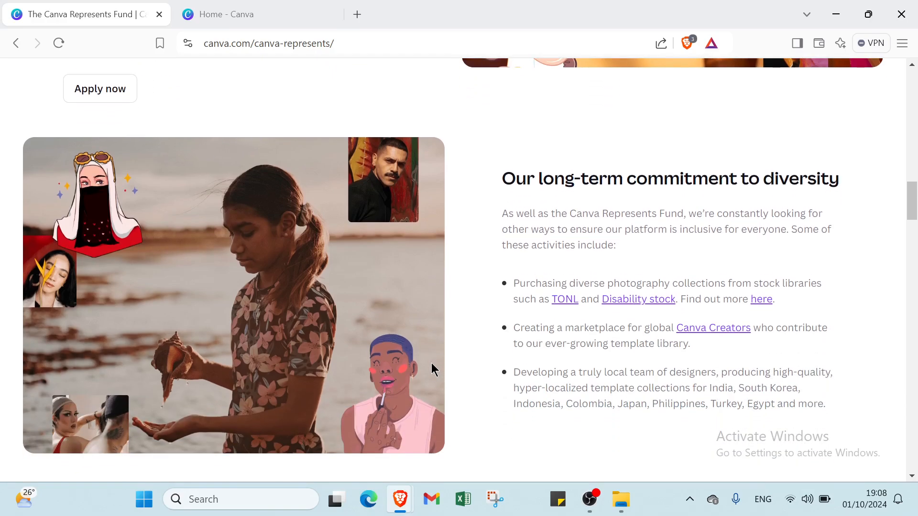
scroll(431, 364, down, 3)
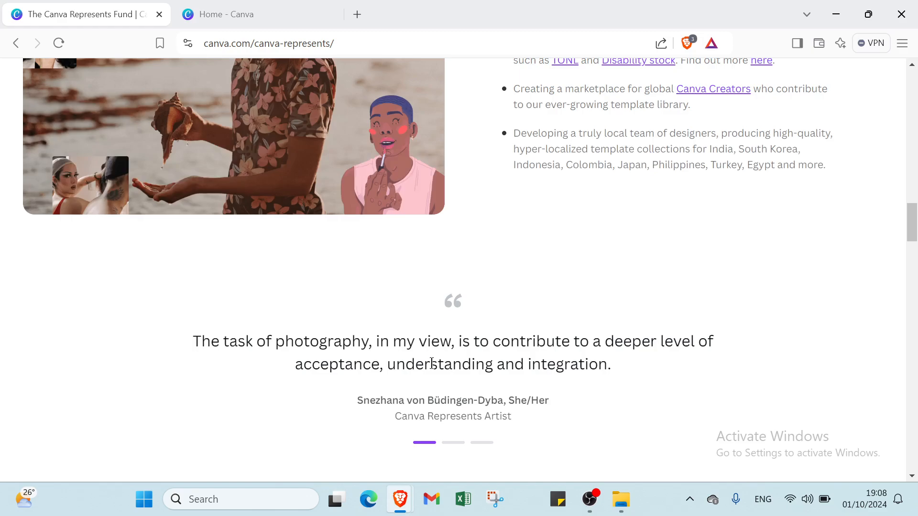
scroll(439, 367, up, 20)
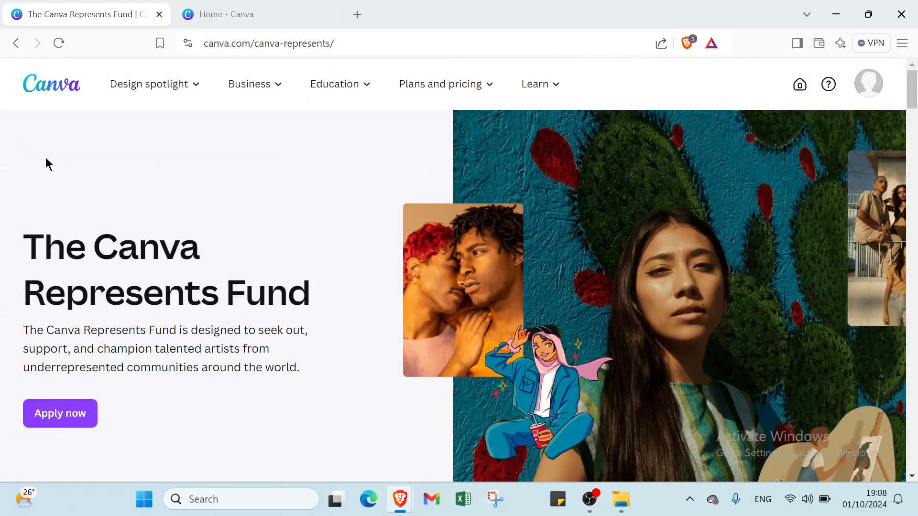
Step: Look through the Canva site's Design spotlight, Business, Education, and Plans and pricing offerings
click(139, 92)
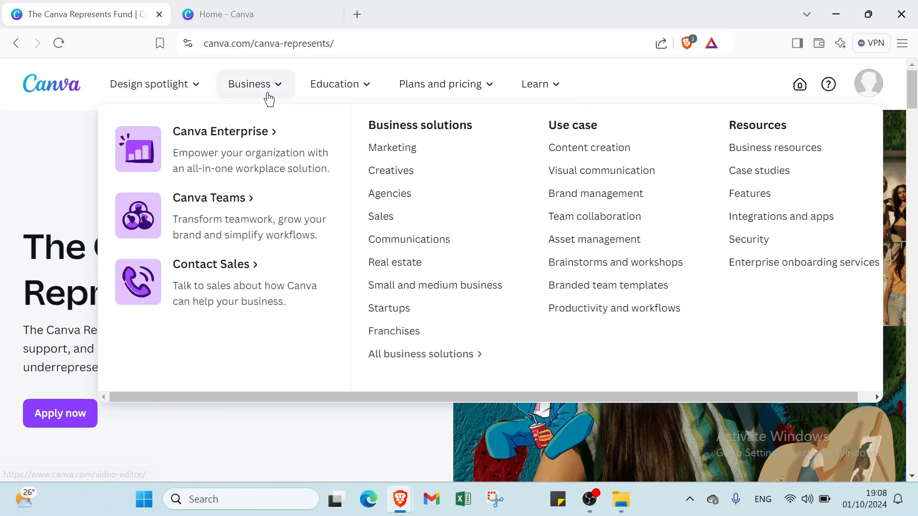
click(263, 93)
click(263, 93)
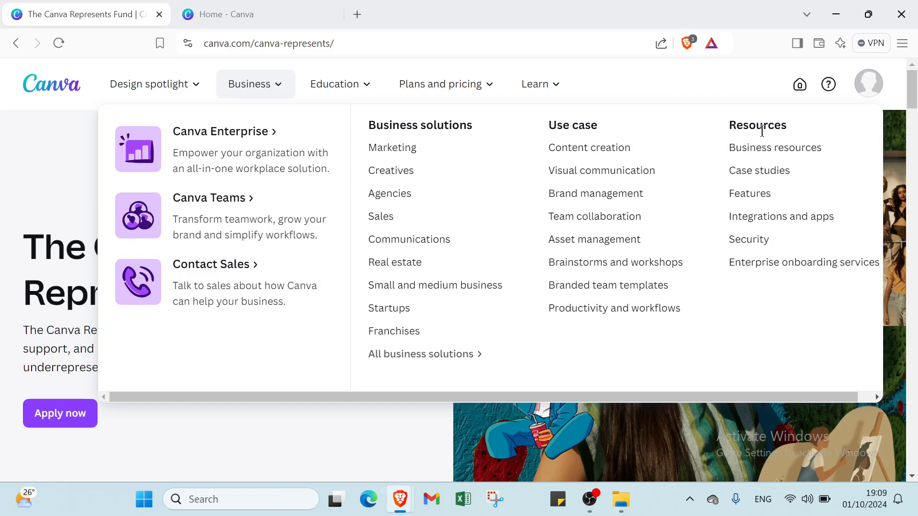
click(365, 90)
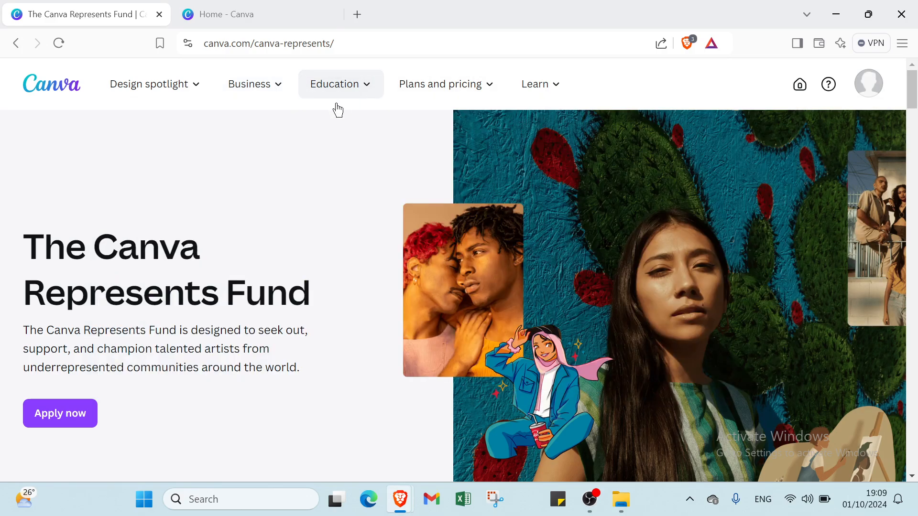
click(339, 92)
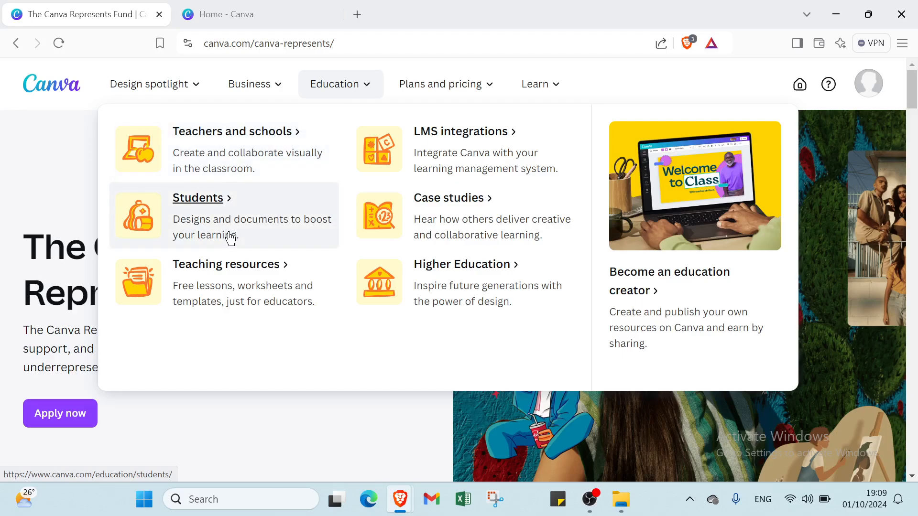
click(452, 79)
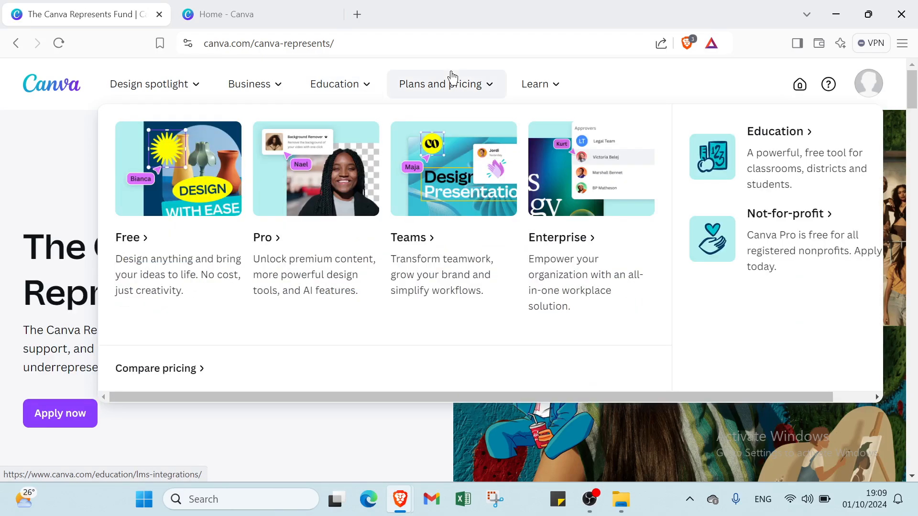
click(354, 91)
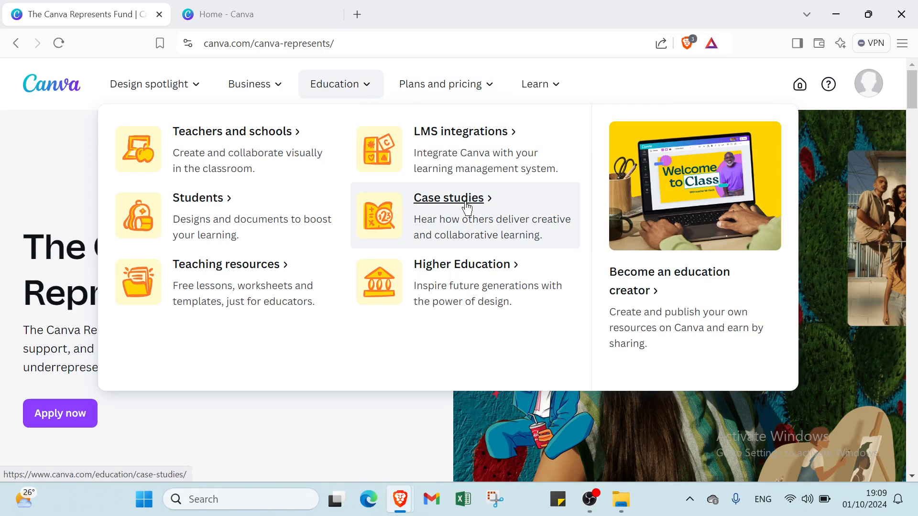
mouse_move(437, 96)
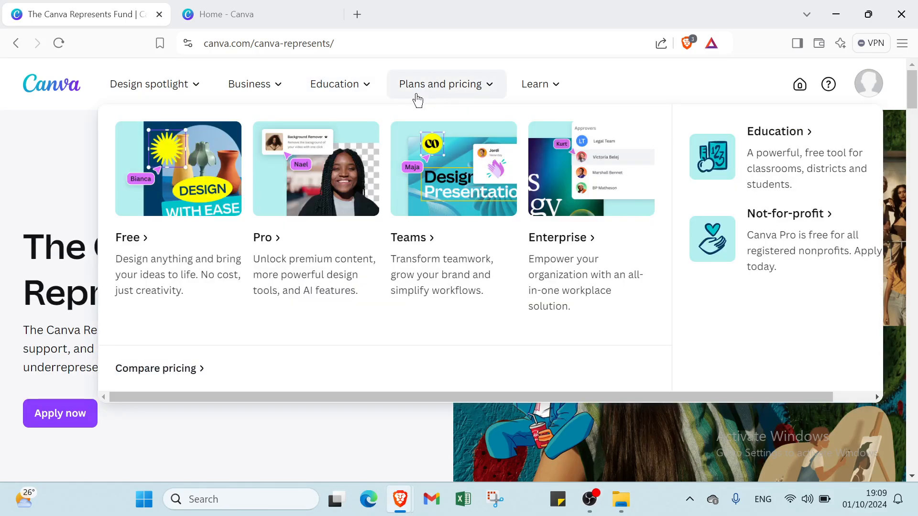
mouse_move(519, 89)
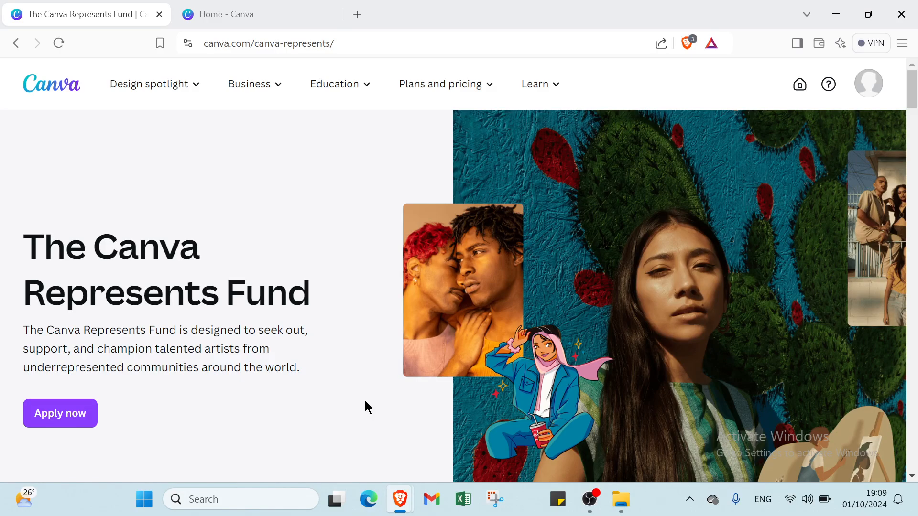
Step: Switch to the Canva home page, look over the recent designs, and search Canva Templates for "landing page"
click(247, 9)
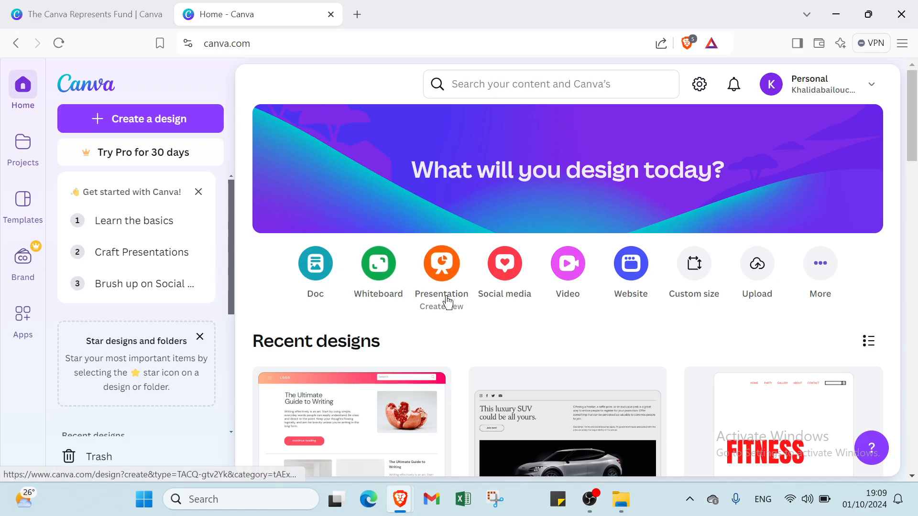
scroll(447, 302, down, 4)
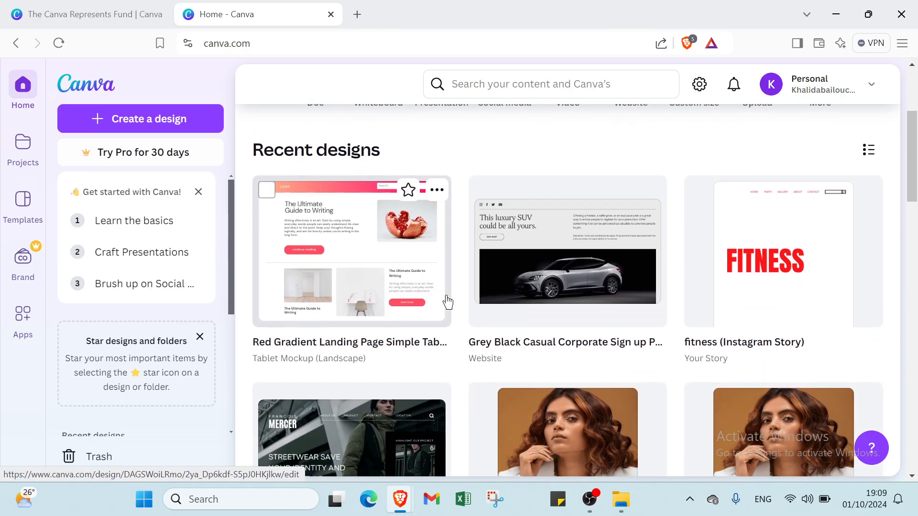
scroll(447, 302, down, 3)
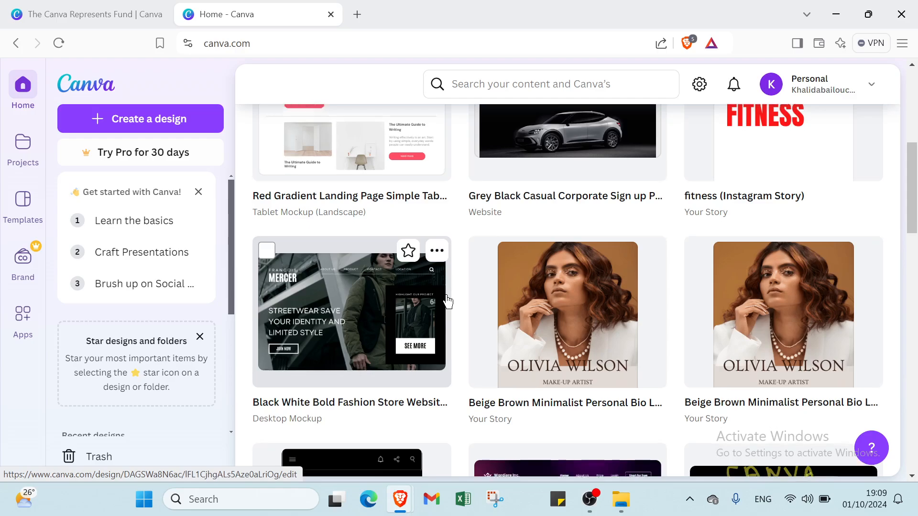
scroll(447, 302, down, 5)
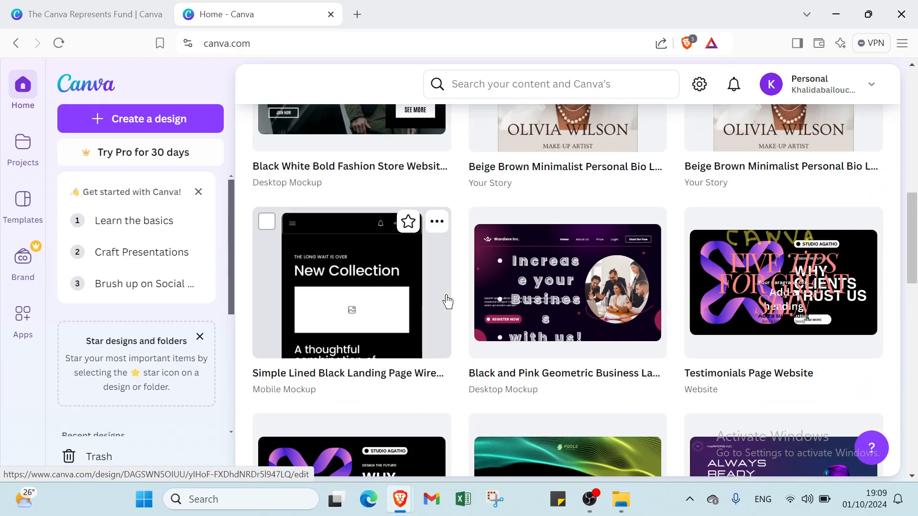
scroll(448, 302, down, 1)
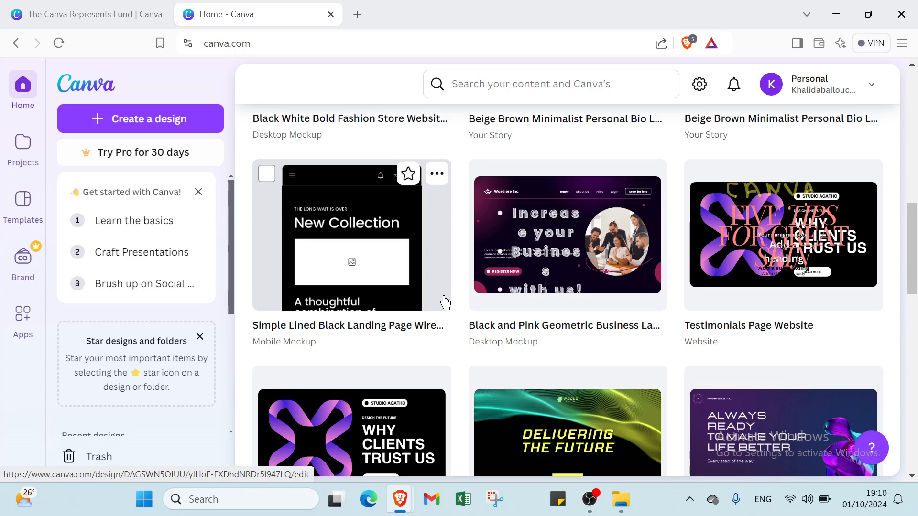
scroll(445, 303, up, 15)
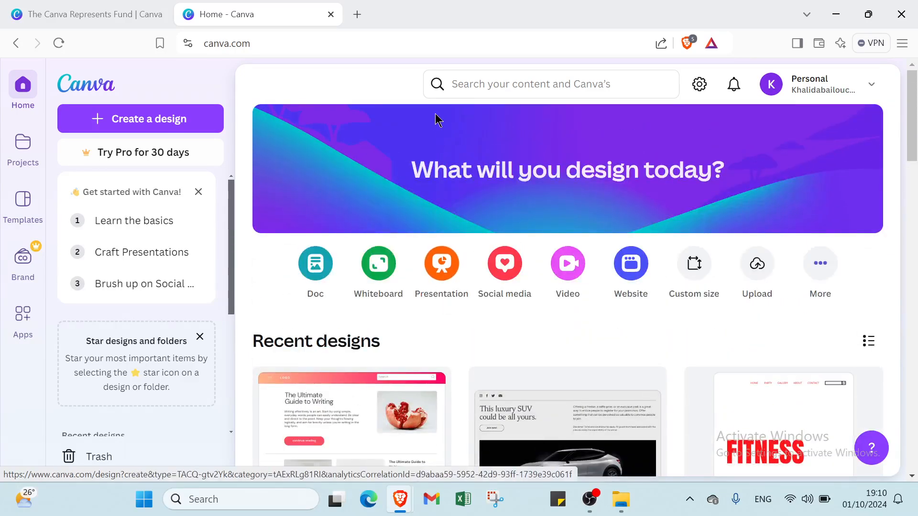
click(455, 82)
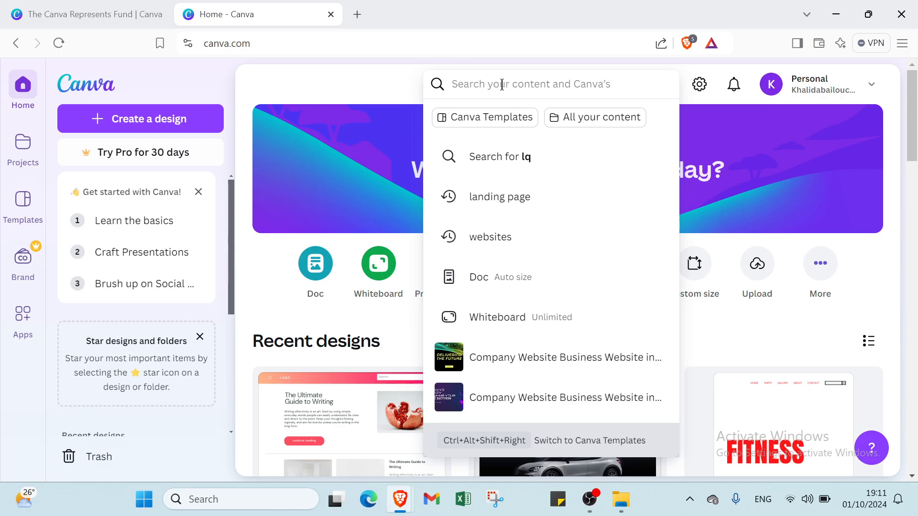
click(492, 117)
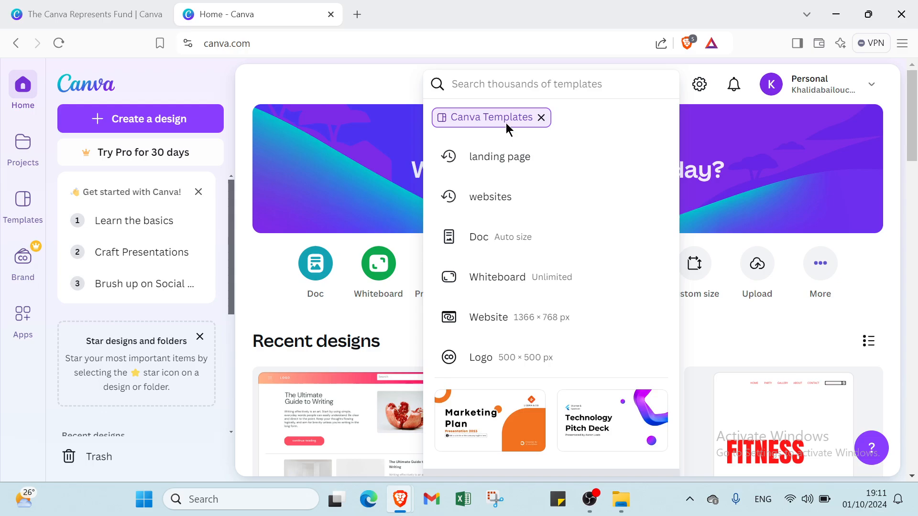
click(513, 155)
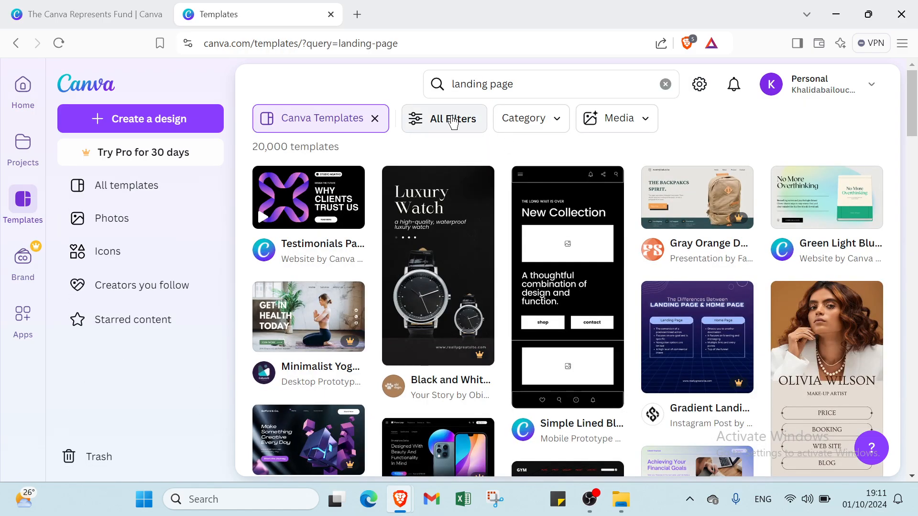
Step: Look through all available template filters, from category, style, theme and language to feature, grade, topic, price and color
click(454, 119)
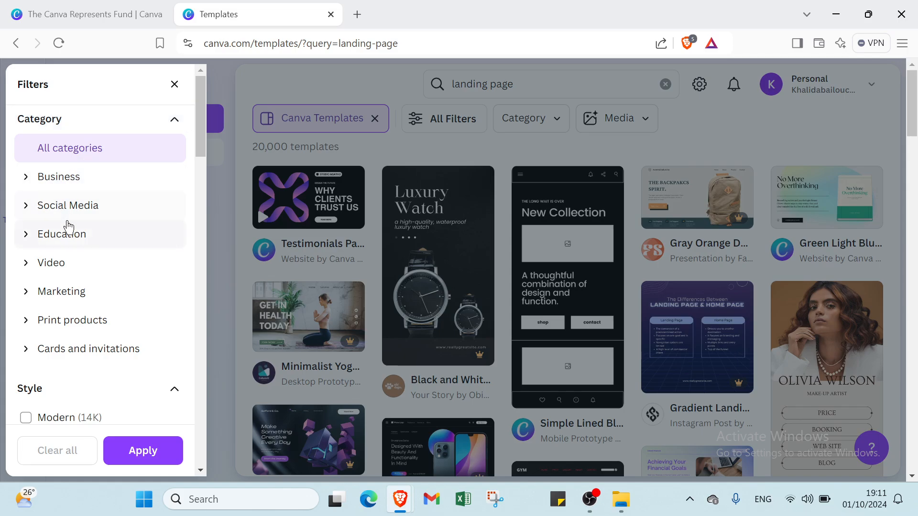
scroll(72, 217, down, 3)
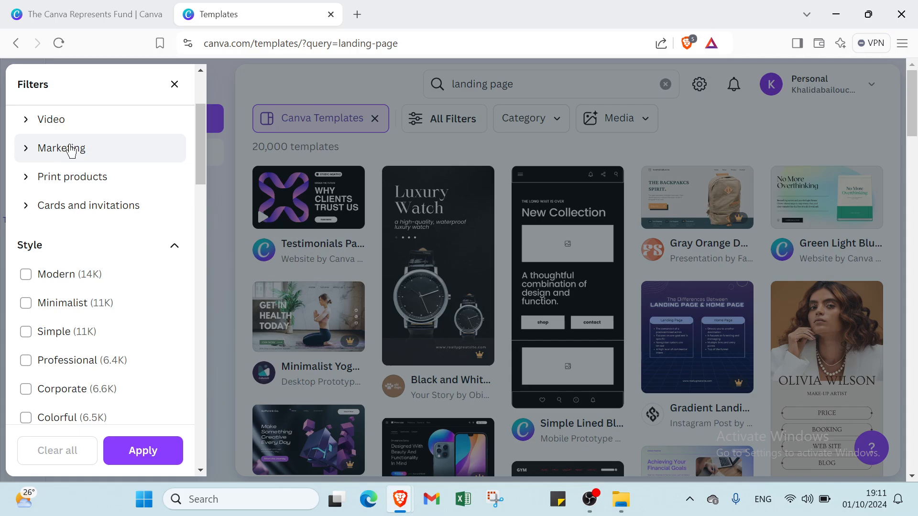
scroll(74, 163, down, 1)
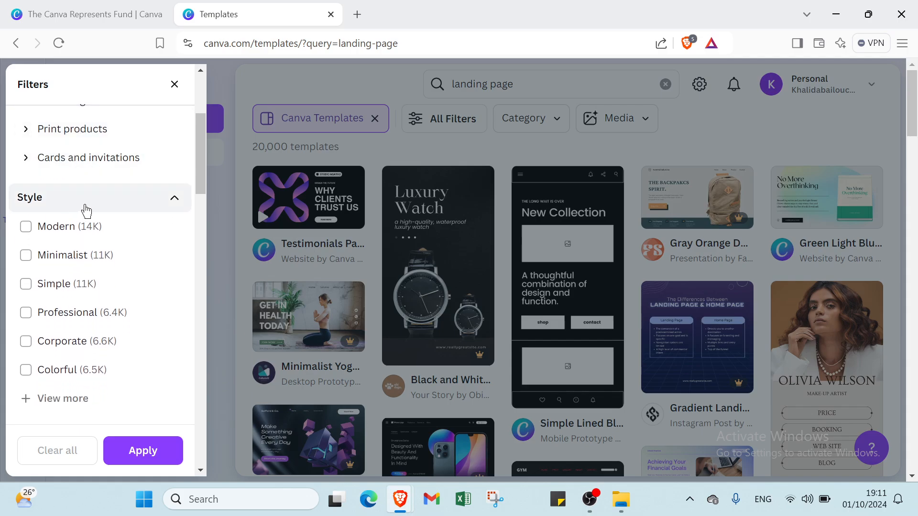
scroll(86, 208, down, 1)
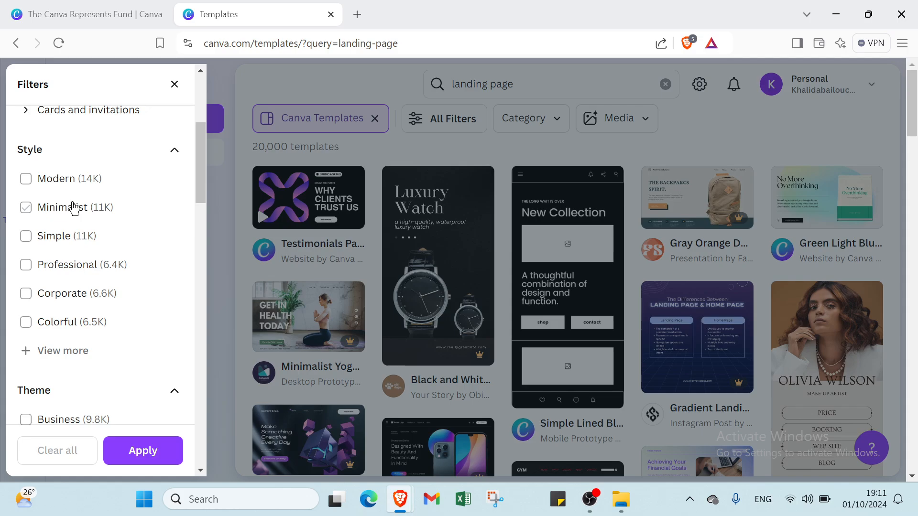
scroll(81, 266, down, 4)
scroll(74, 260, down, 1)
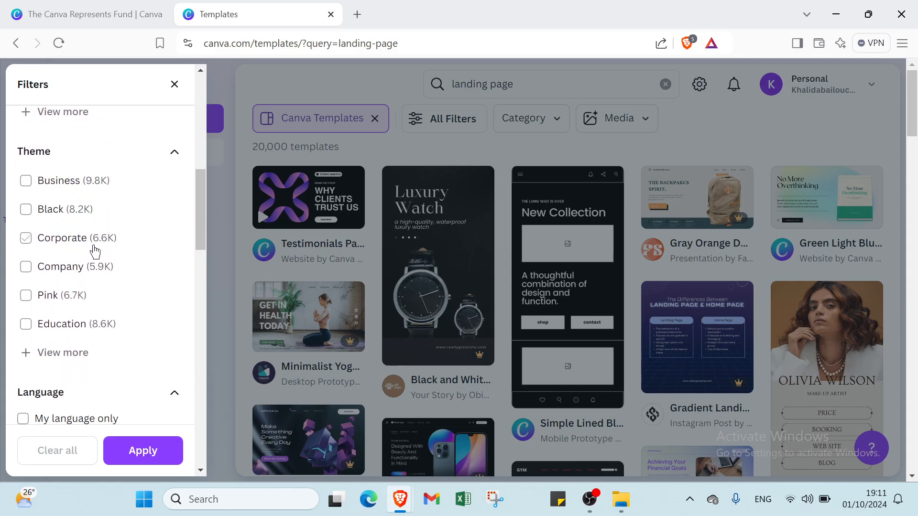
scroll(92, 305, down, 2)
scroll(77, 277, down, 2)
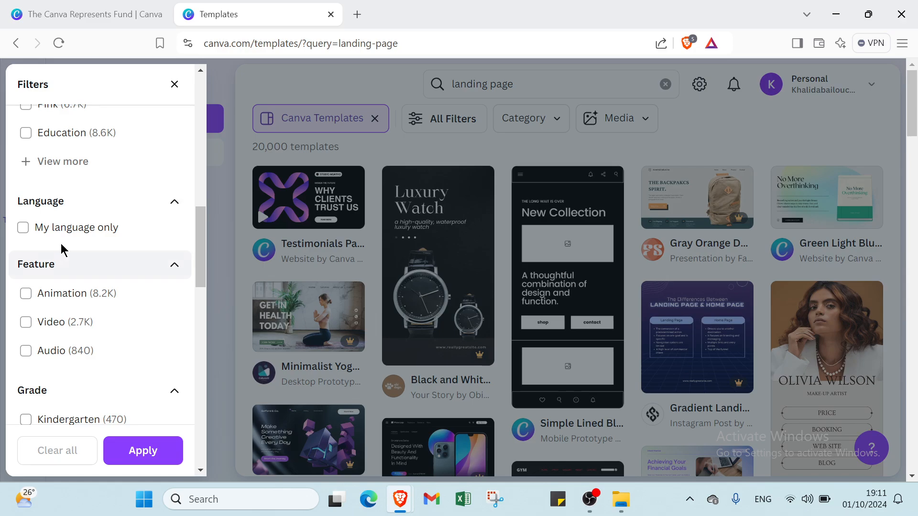
scroll(43, 201, down, 2)
scroll(41, 167, down, 1)
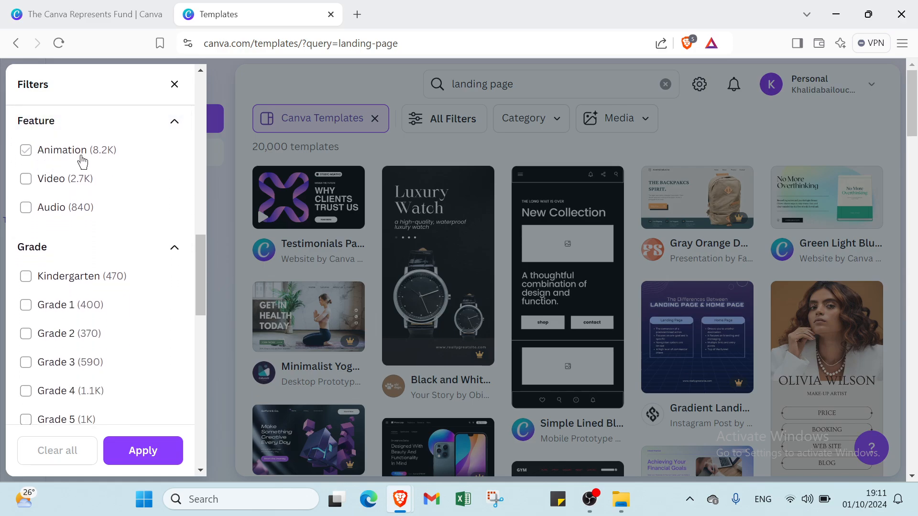
scroll(72, 203, down, 2)
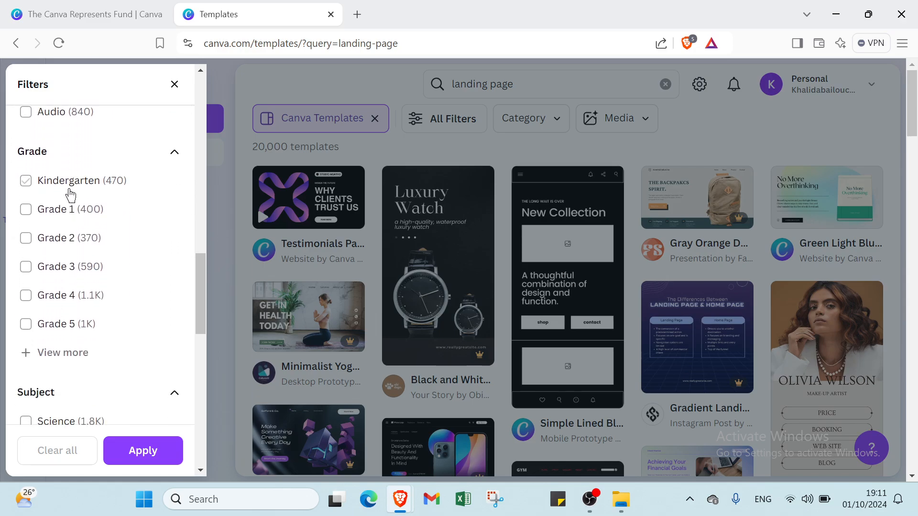
scroll(52, 206, down, 4)
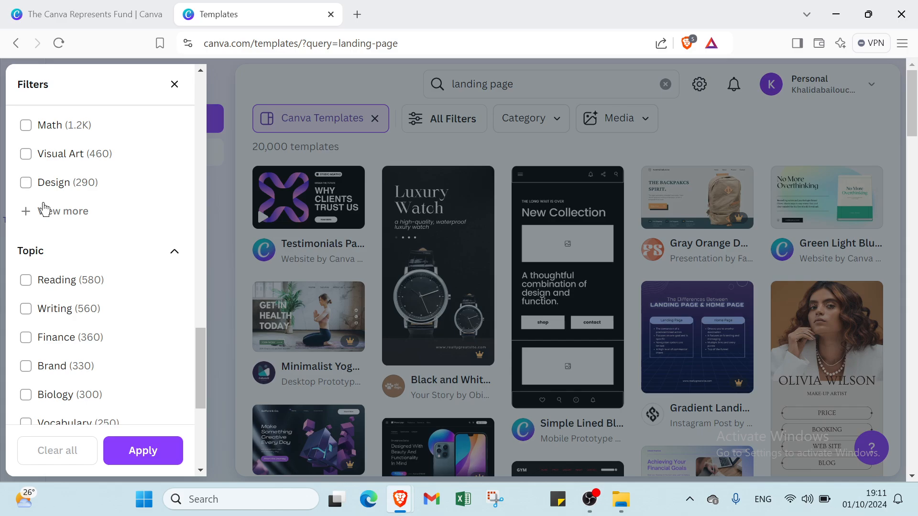
scroll(72, 261, down, 3)
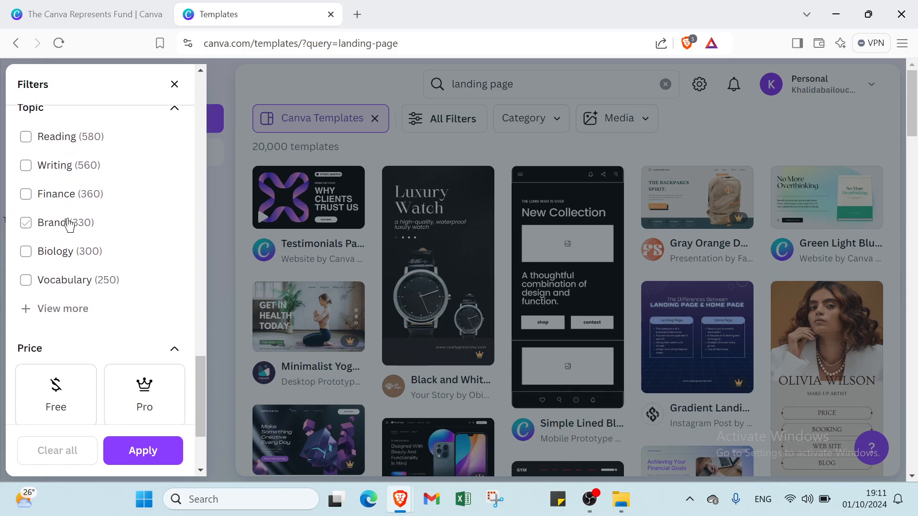
scroll(61, 250, down, 3)
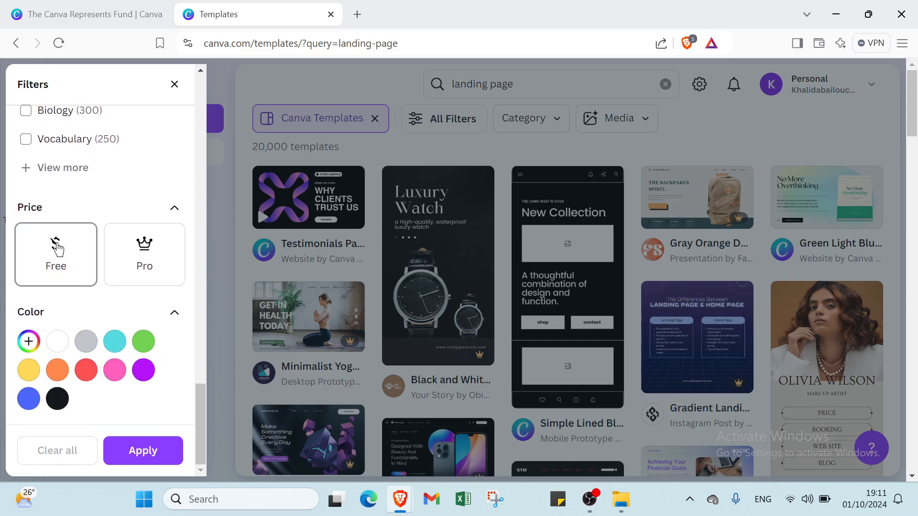
Step: Choose the Free price and the Instagram Posts category under Social Media, and apply the filters to the template search
click(57, 249)
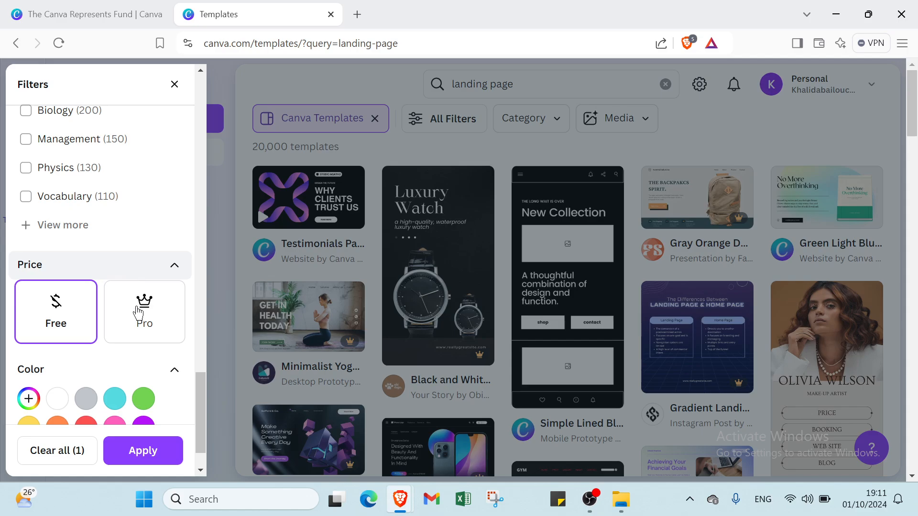
scroll(102, 308, up, 18)
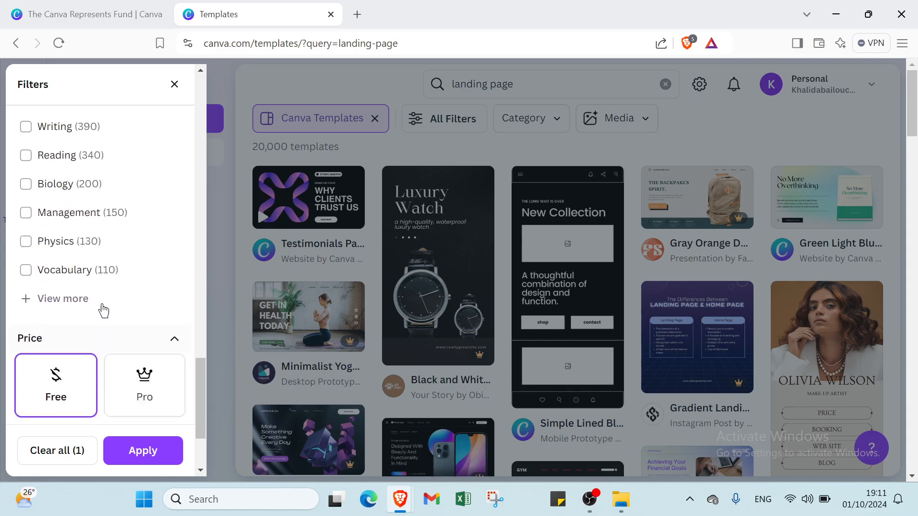
scroll(104, 287, up, 6)
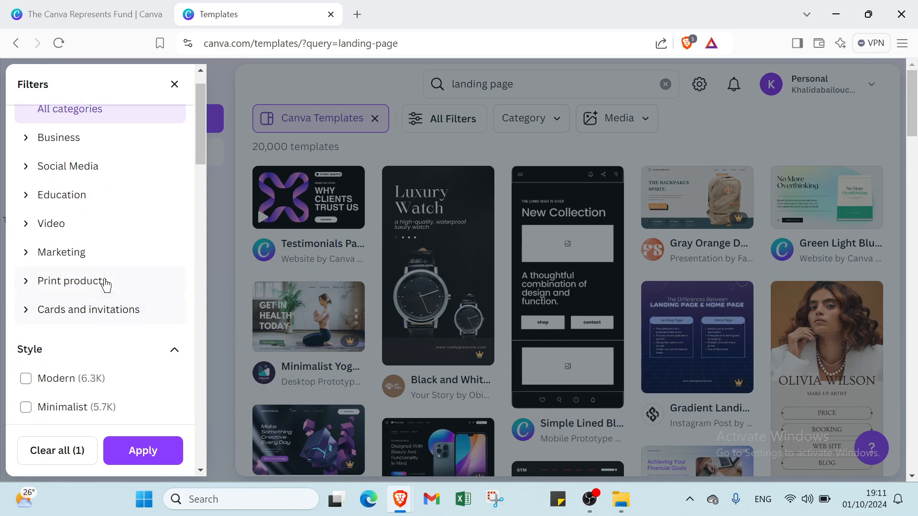
click(74, 205)
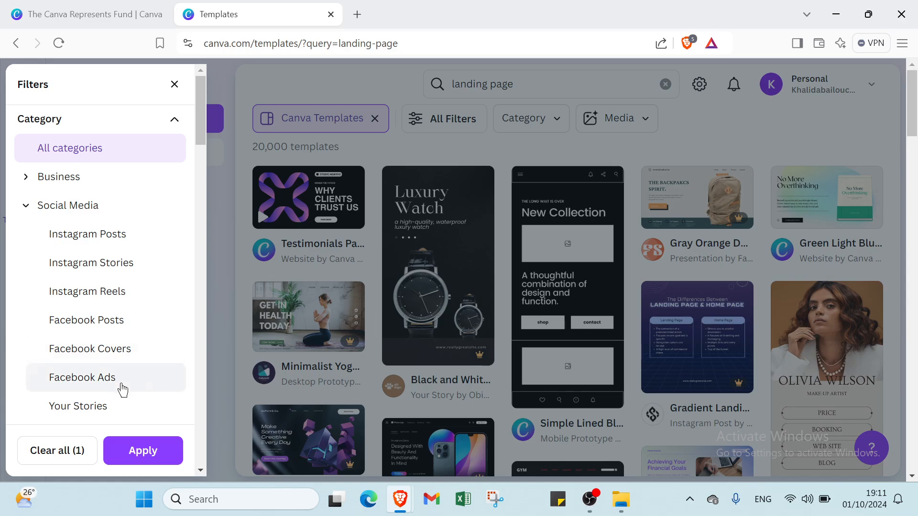
click(104, 239)
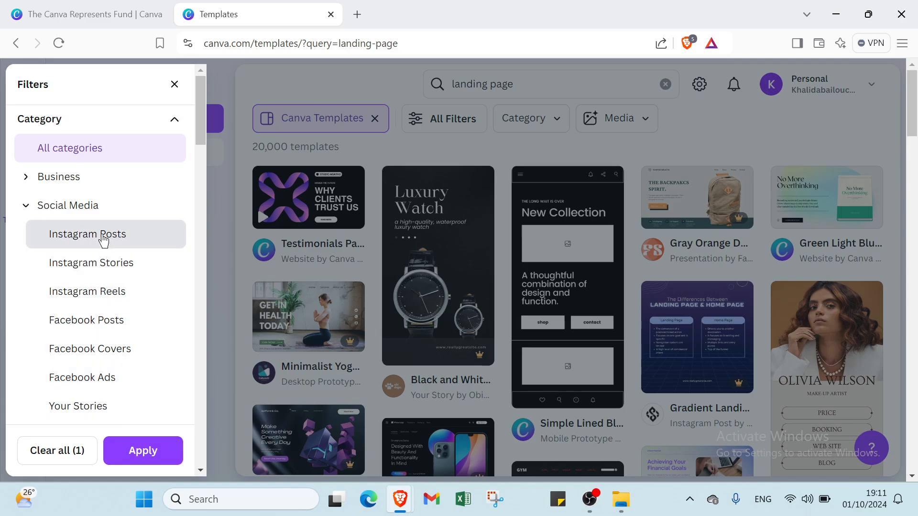
click(128, 455)
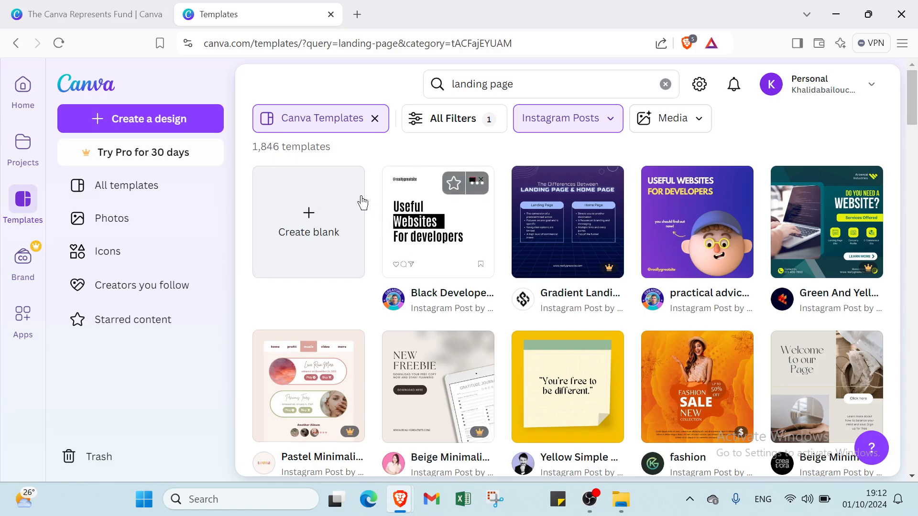
Step: Open the orange "fashion" sale template from the Instagram Posts results and start customizing it in the editor
scroll(724, 250, down, 2)
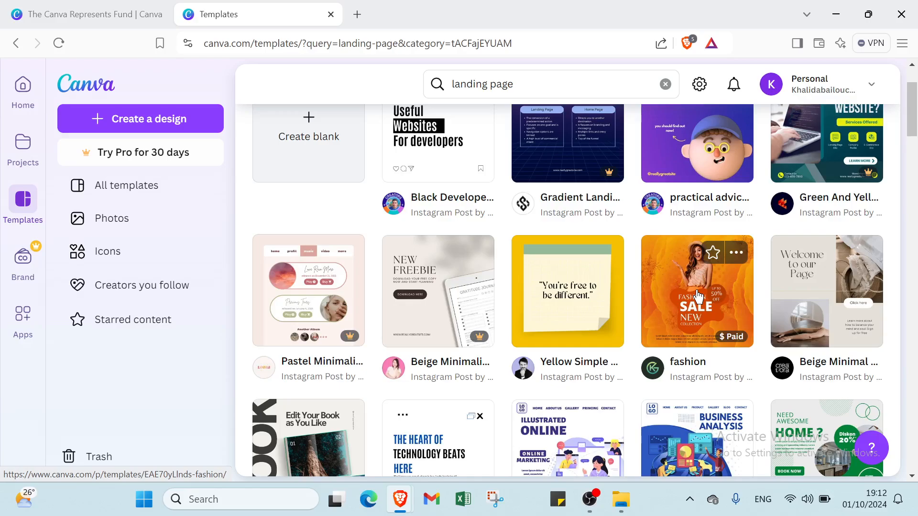
click(724, 250)
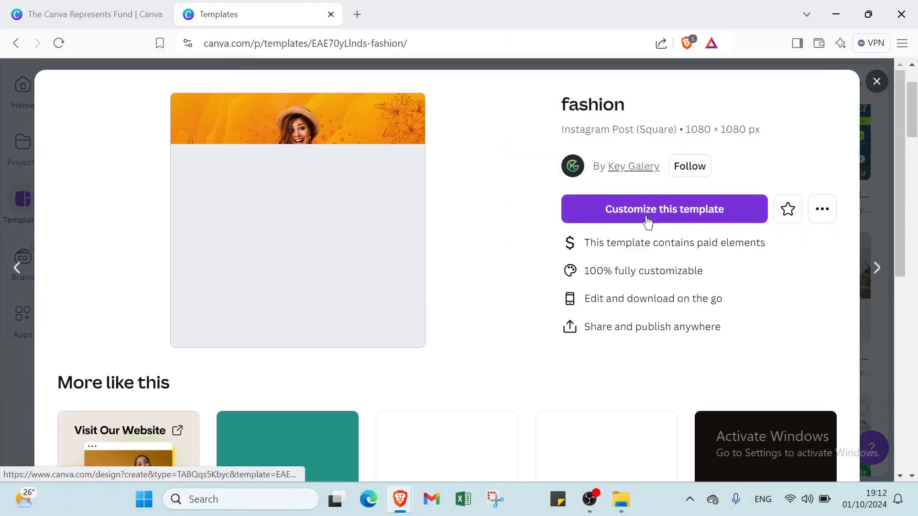
click(647, 221)
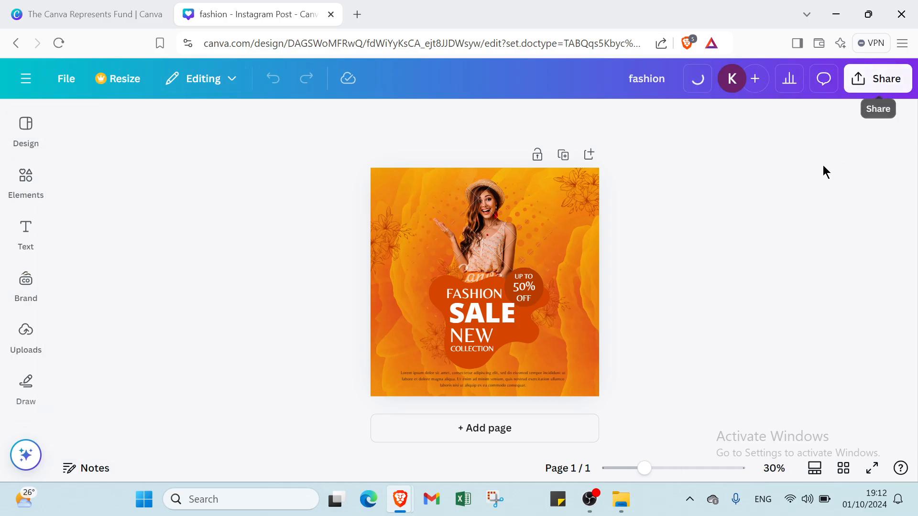
Step: Look through the design styles offered for the post, including combinations, color palettes, font sets, recent design styles and image palettes
click(26, 177)
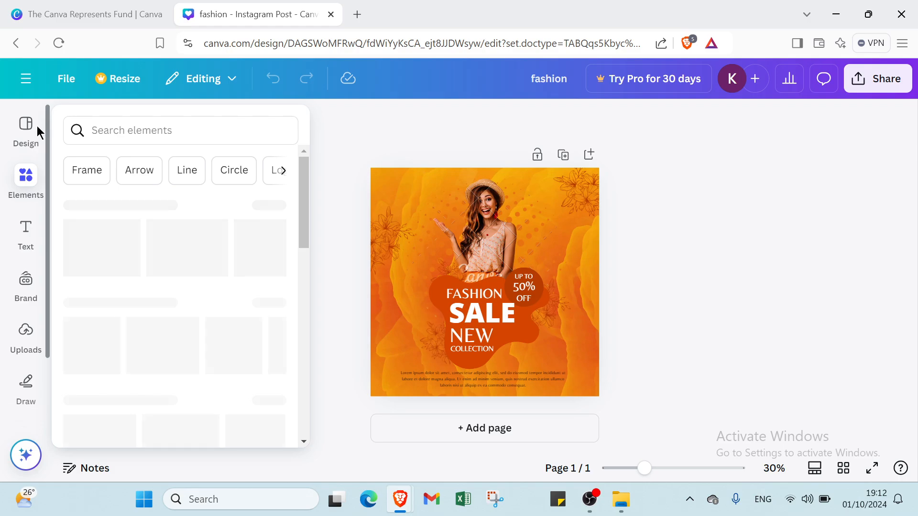
click(29, 141)
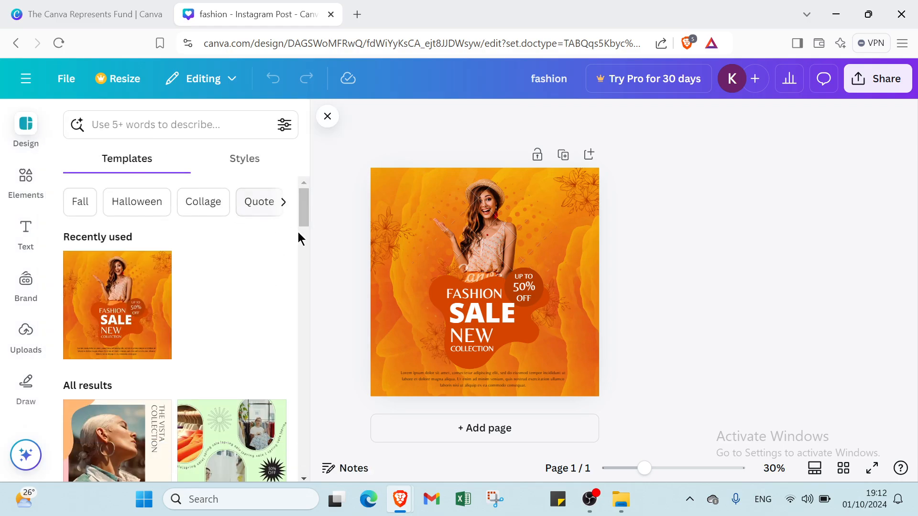
click(239, 157)
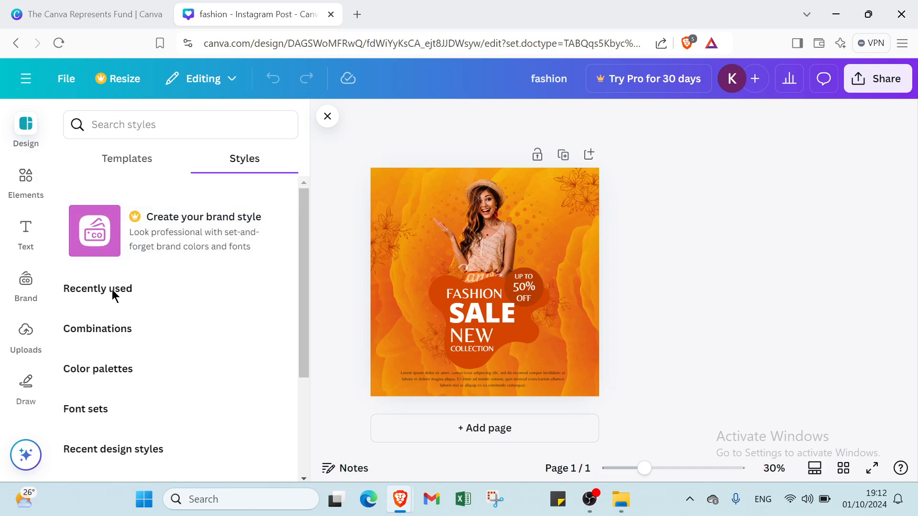
scroll(110, 290, down, 1)
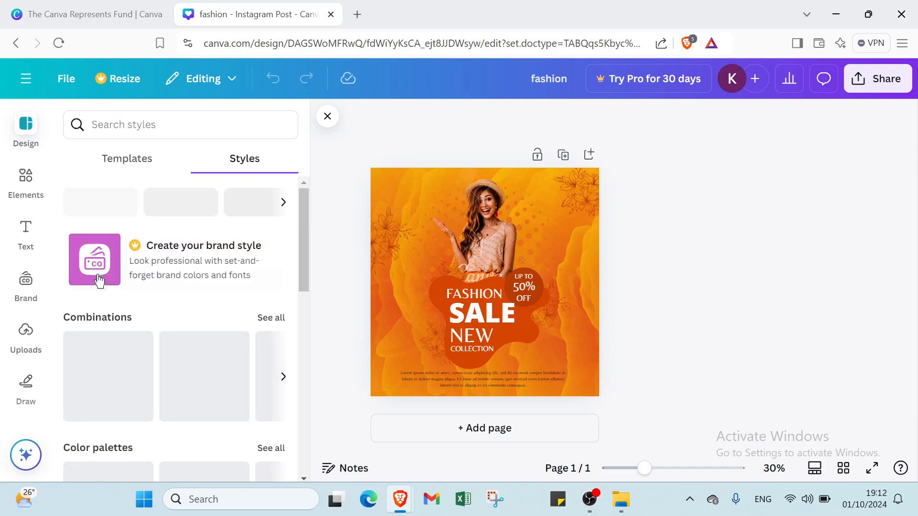
scroll(96, 274, down, 1)
scroll(96, 275, down, 3)
scroll(96, 275, down, 3)
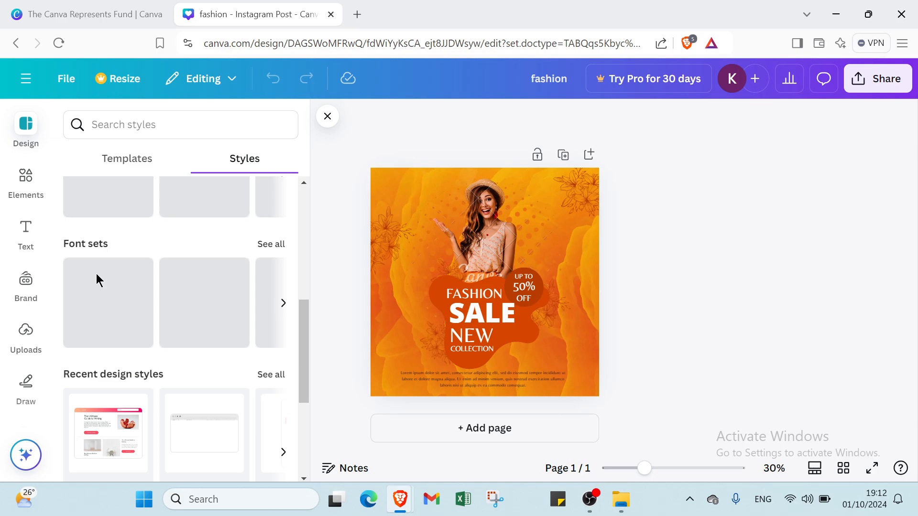
scroll(96, 275, down, 1)
mouse_move(117, 271)
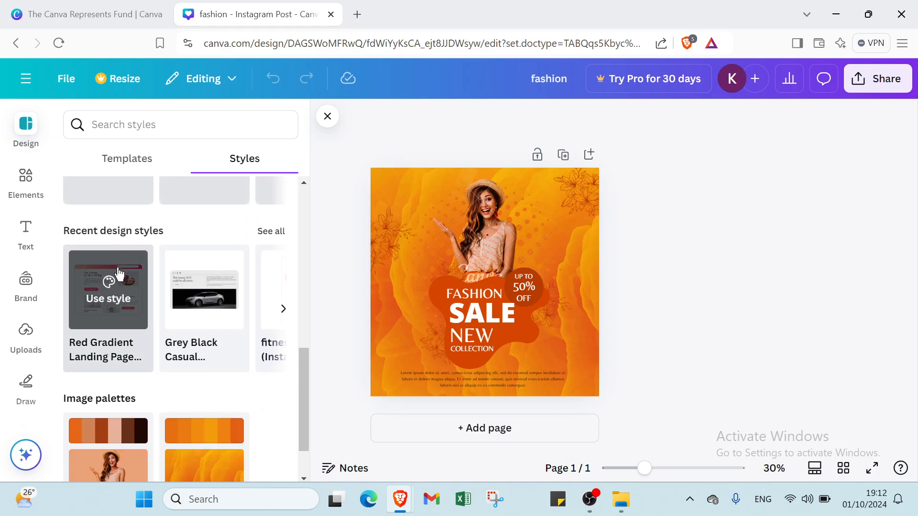
scroll(129, 311, down, 1)
scroll(130, 309, up, 10)
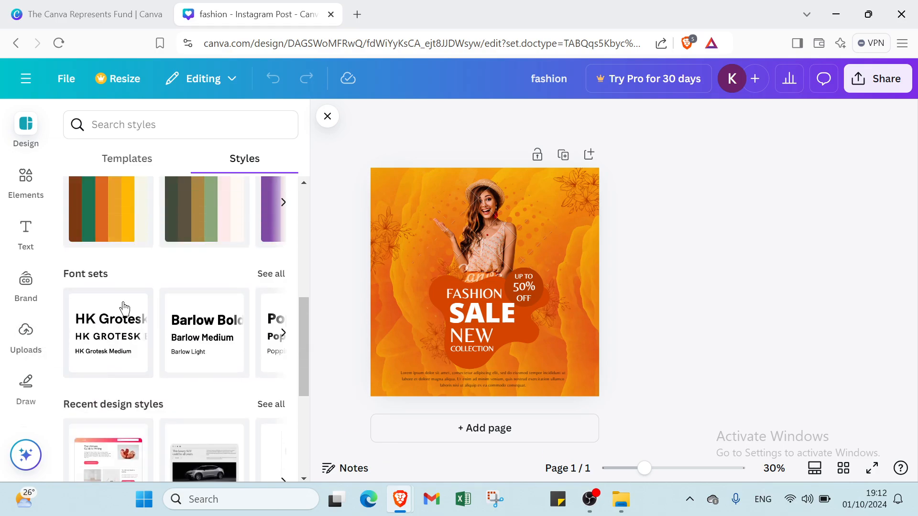
Step: Browse the Elements library's suggested keywords, graphics, AI image generator and photos, and look through the full sticker collection by category
click(25, 186)
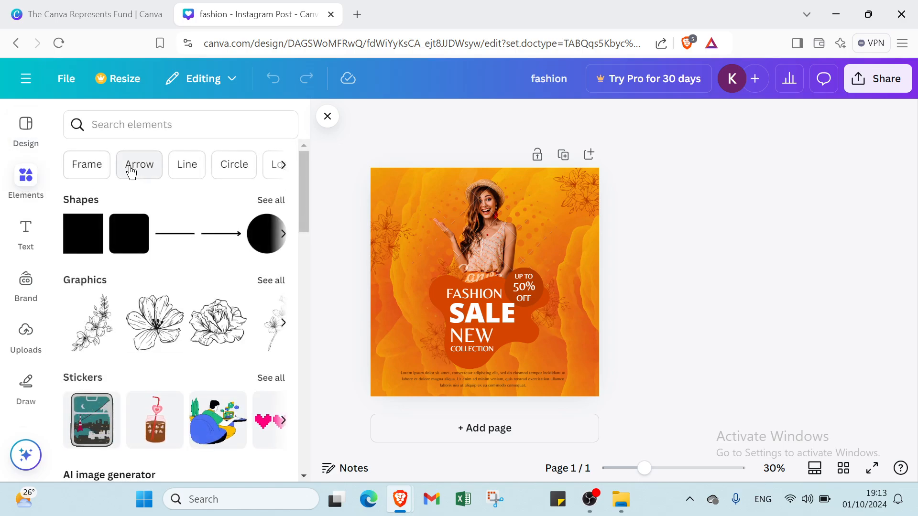
click(286, 169)
click(285, 167)
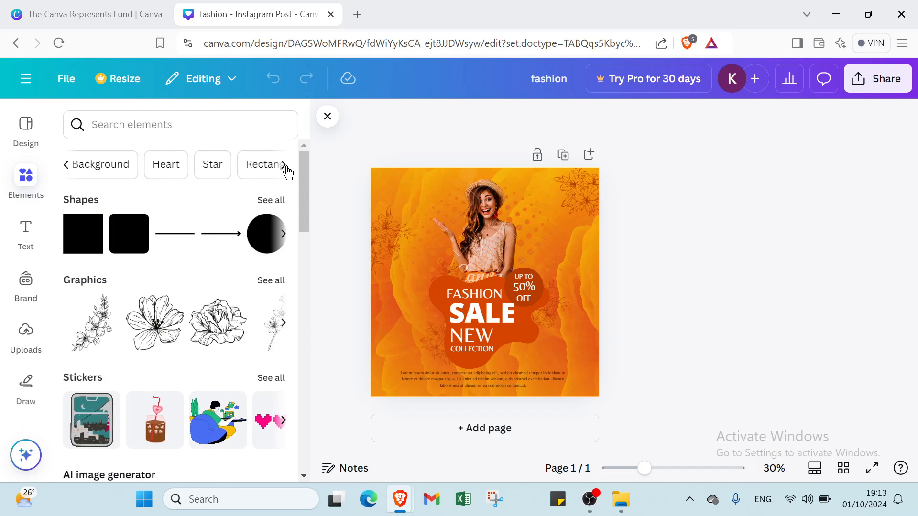
click(286, 169)
scroll(110, 214, down, 6)
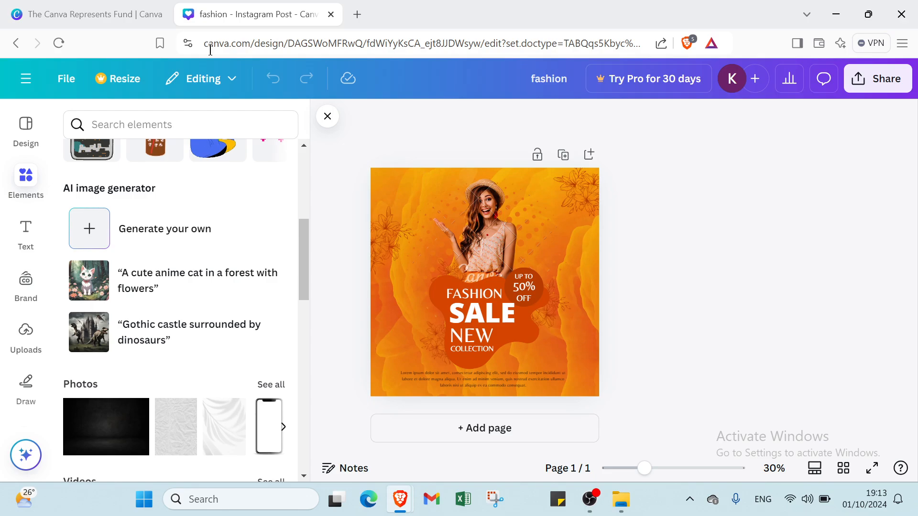
scroll(196, 185, up, 2)
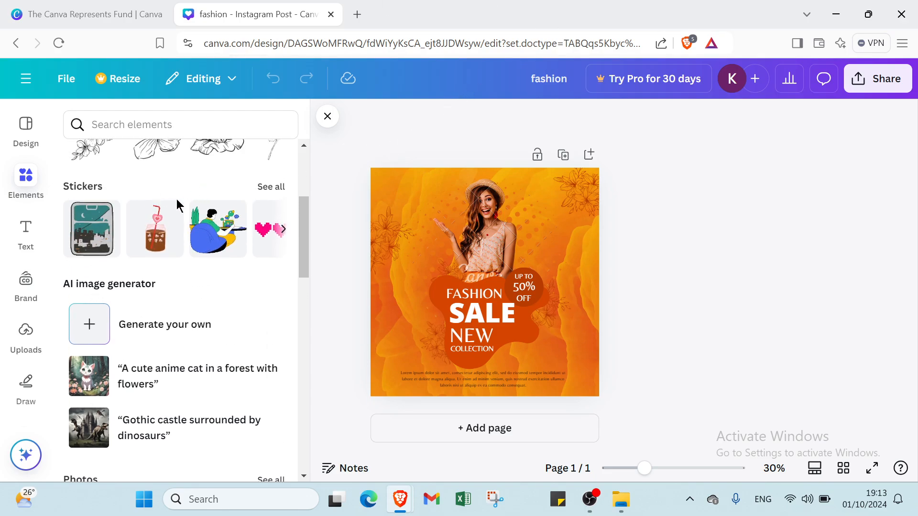
click(264, 187)
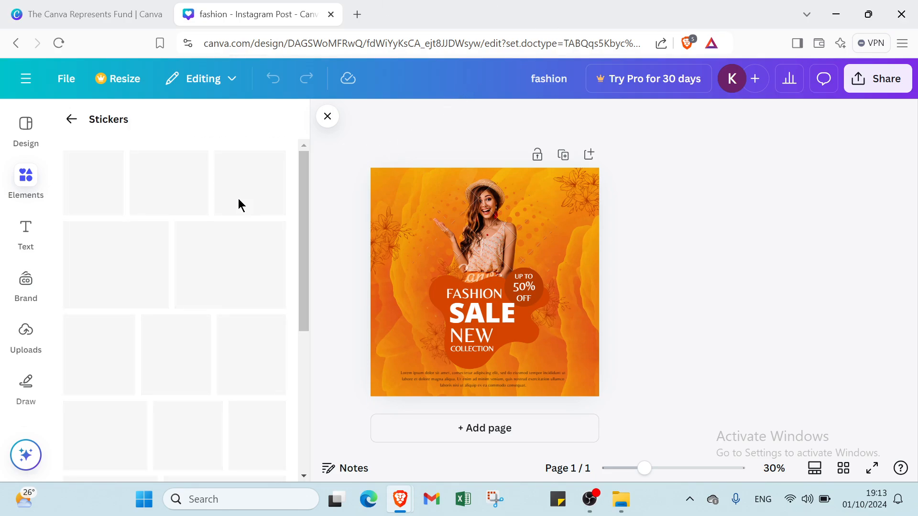
scroll(231, 211, down, 10)
scroll(219, 191, up, 10)
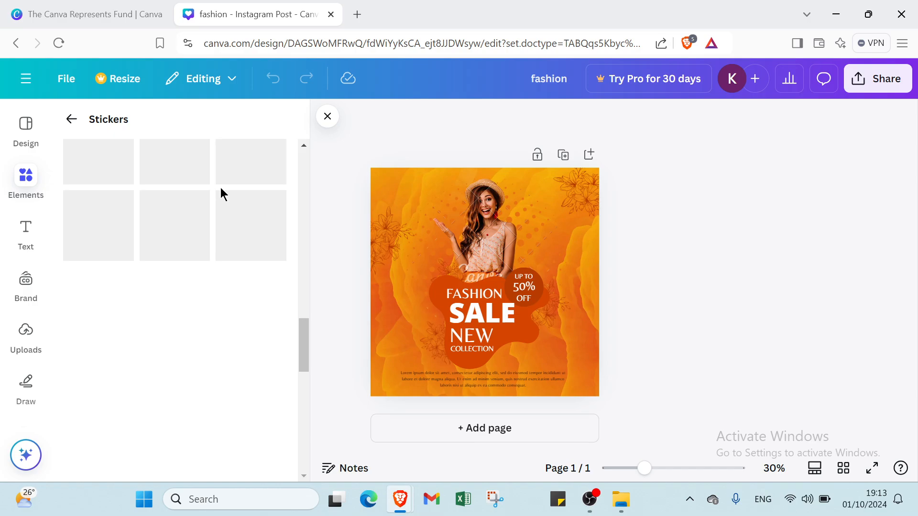
scroll(214, 168, up, 1)
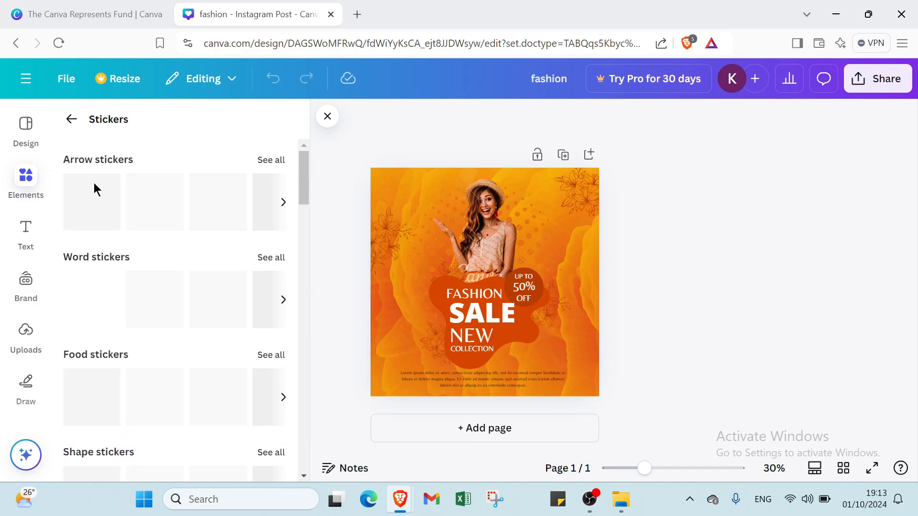
scroll(88, 248, down, 3)
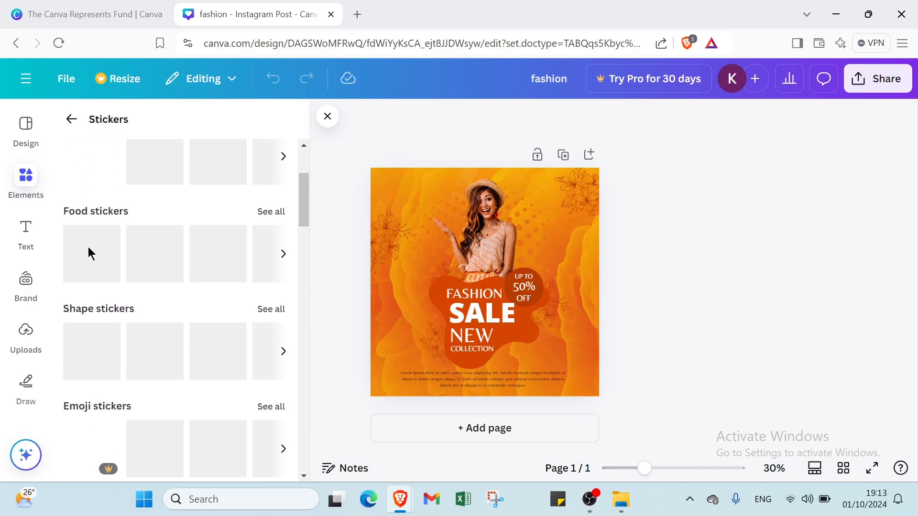
Step: Look through the remaining sticker categories, including emoji, festive, confetti, social media and trending stickers, and return to the Elements overview
scroll(93, 232, down, 4)
scroll(97, 227, down, 3)
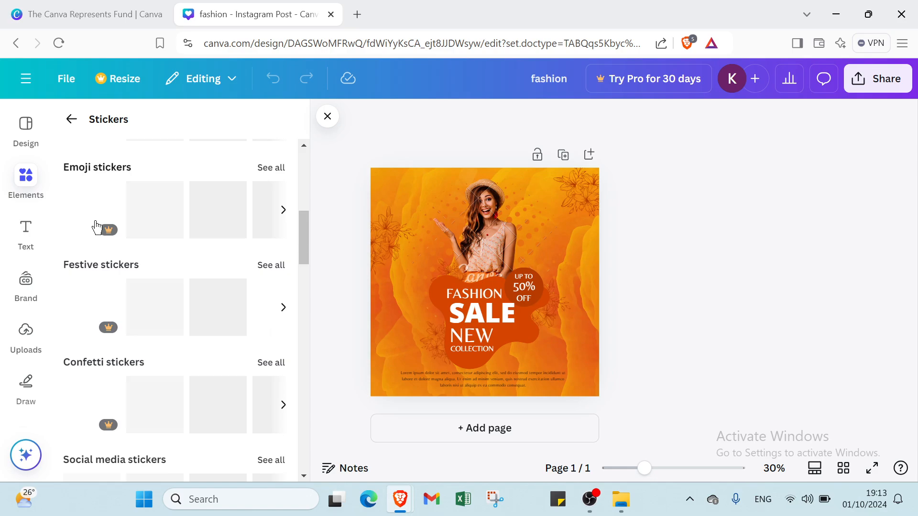
scroll(142, 225, down, 4)
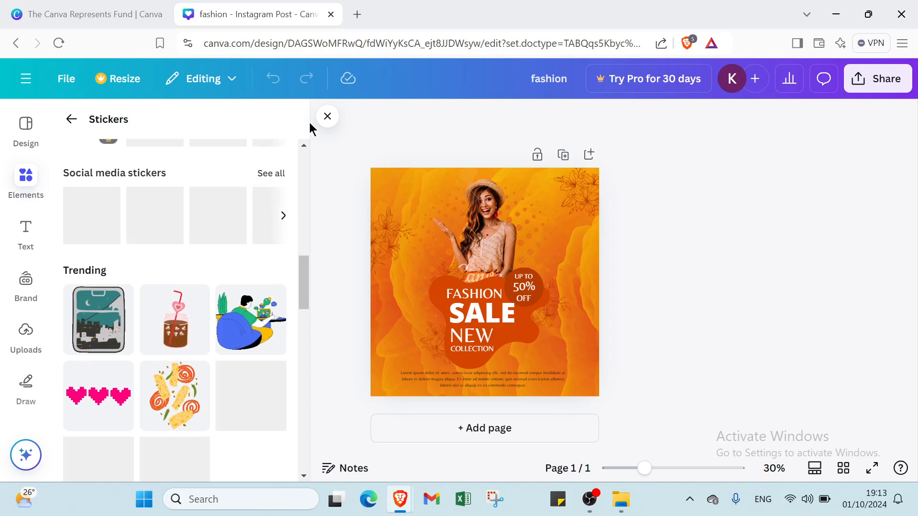
click(71, 120)
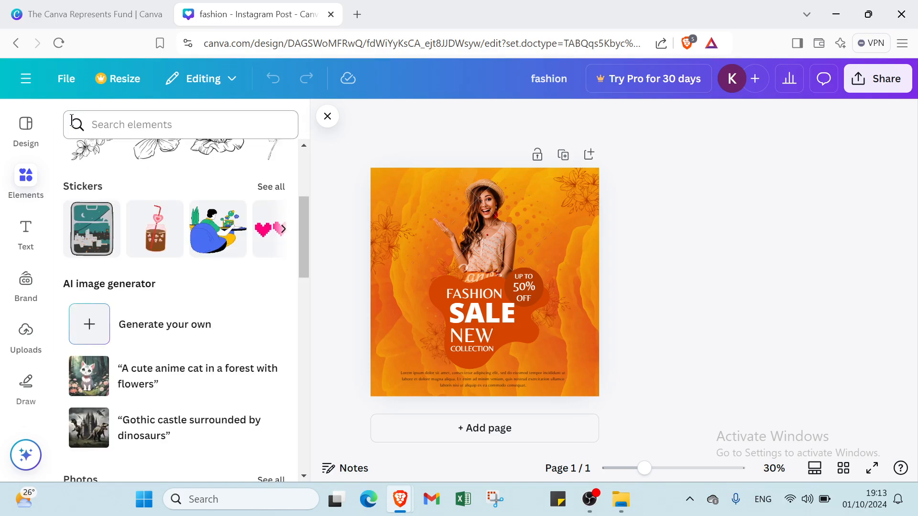
Step: Browse the AI image generator, photos, videos, audio, frames, grids, mockups and collections in the Elements library
scroll(117, 273, down, 4)
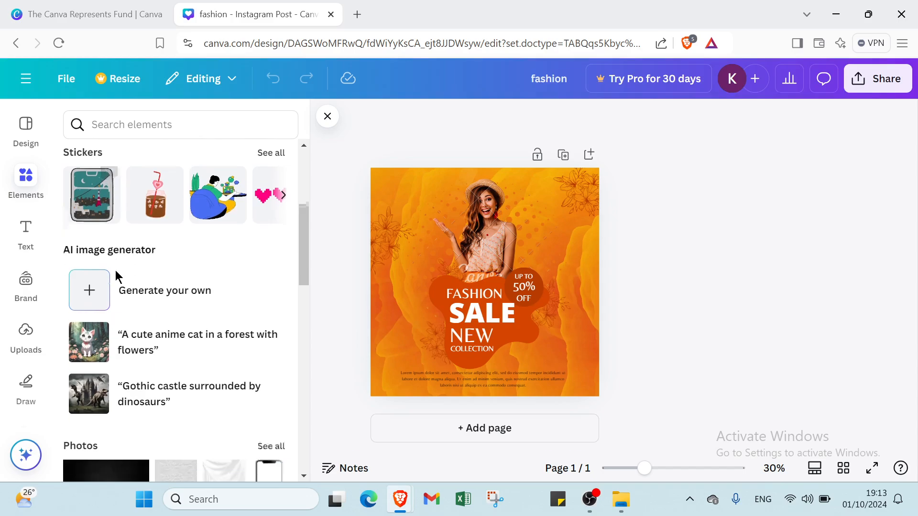
scroll(128, 223, up, 3)
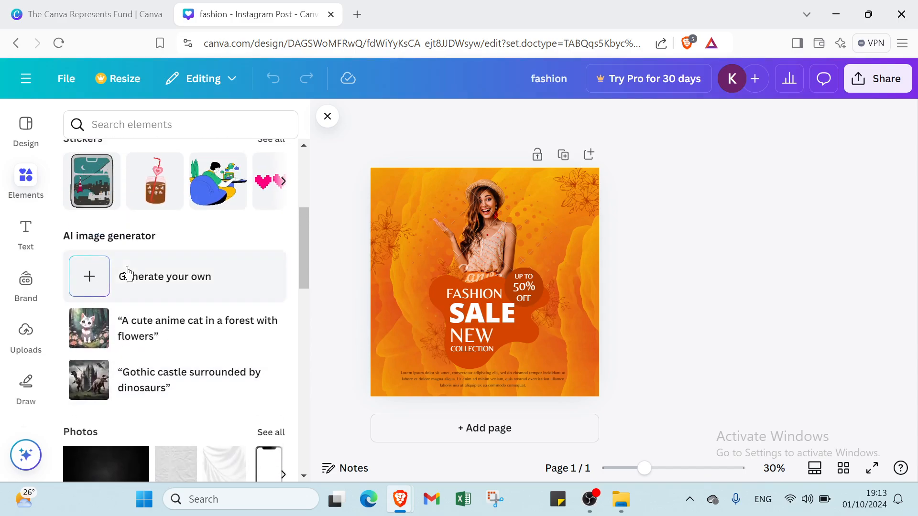
scroll(154, 266, down, 8)
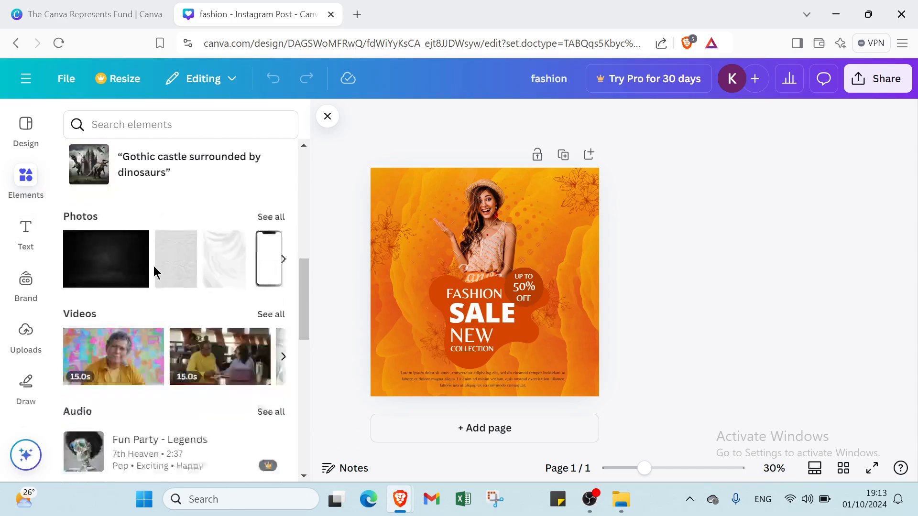
scroll(127, 230, down, 7)
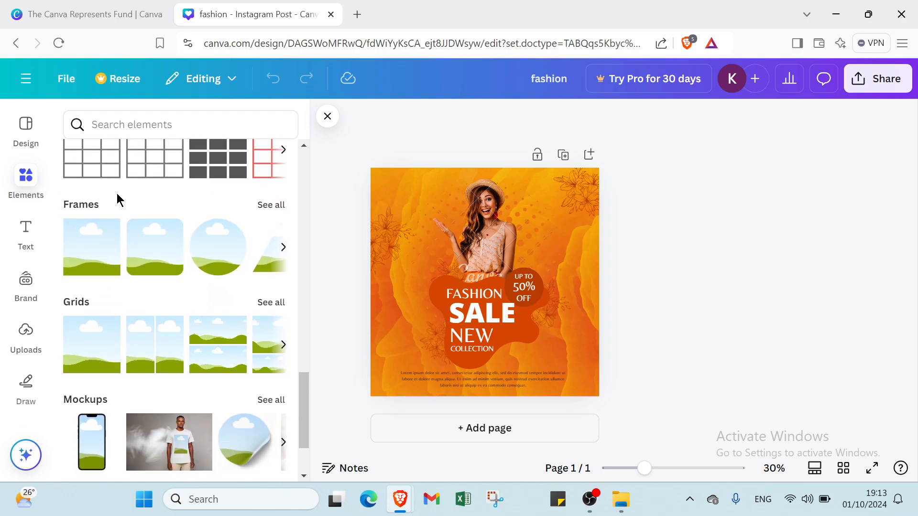
scroll(118, 199, down, 2)
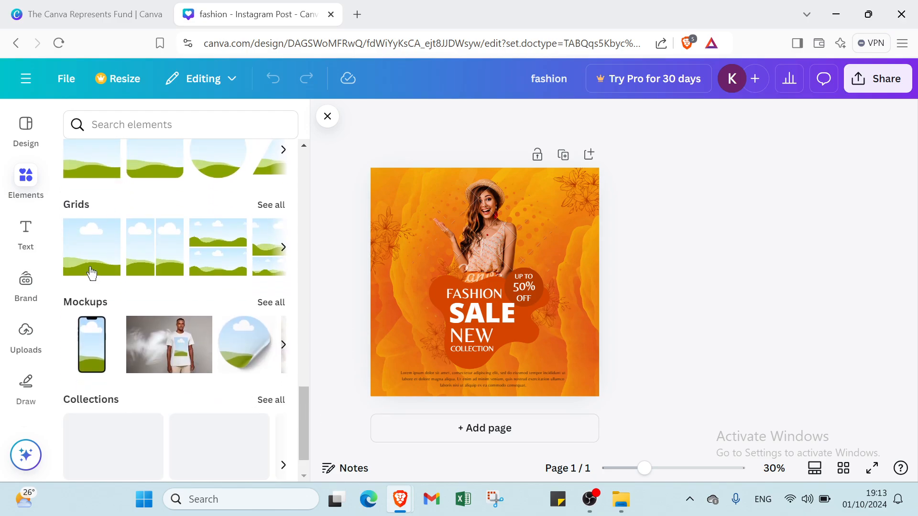
scroll(88, 260, up, 17)
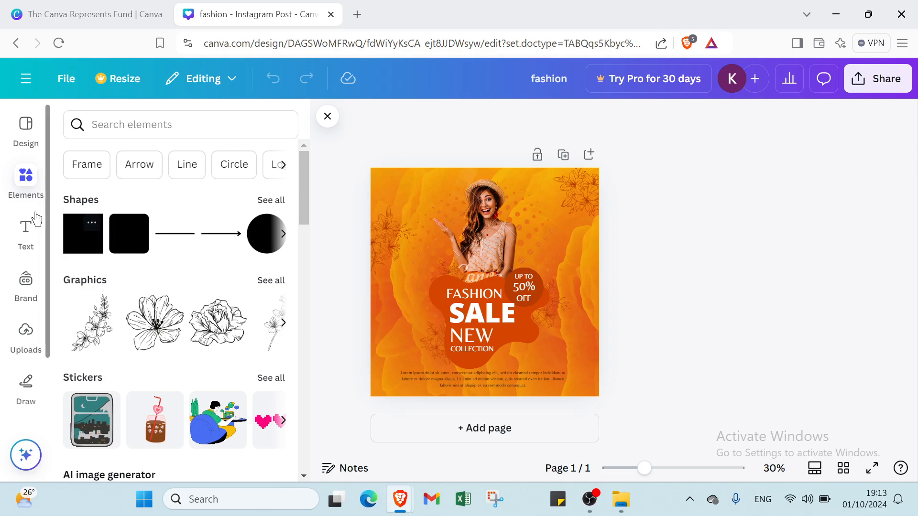
Step: Add a new text box to the post, open Magic Write for it and dismiss the prompt without generating
click(26, 230)
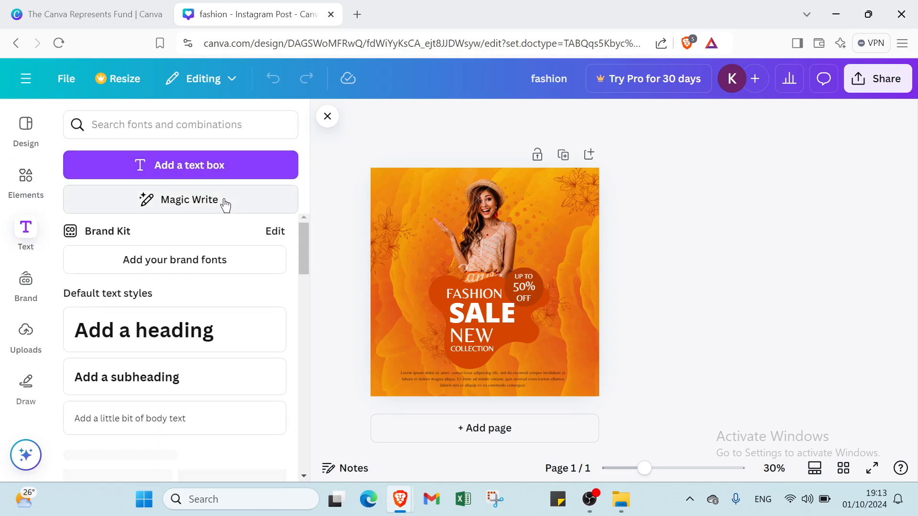
click(210, 173)
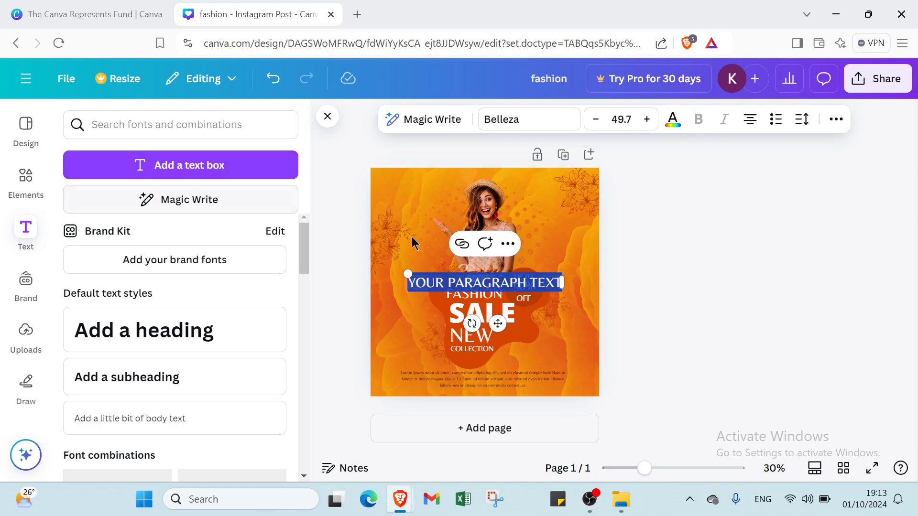
click(202, 199)
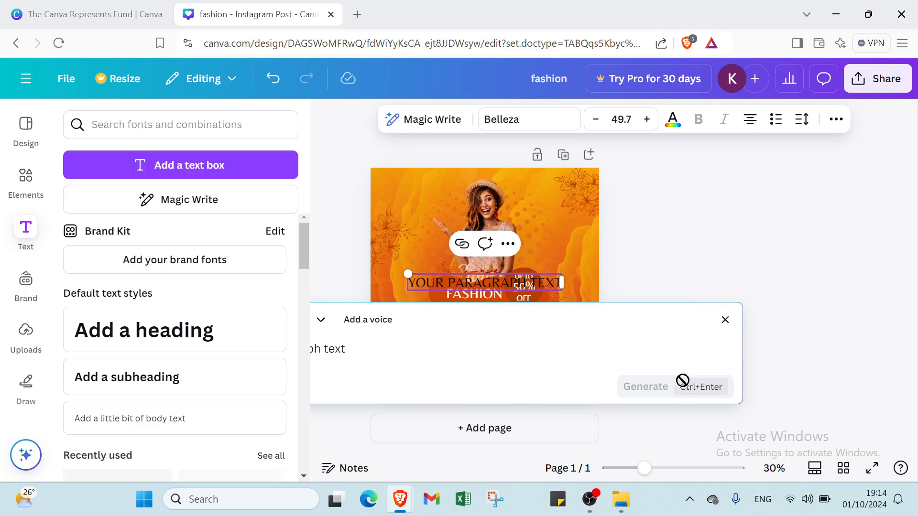
click(737, 302)
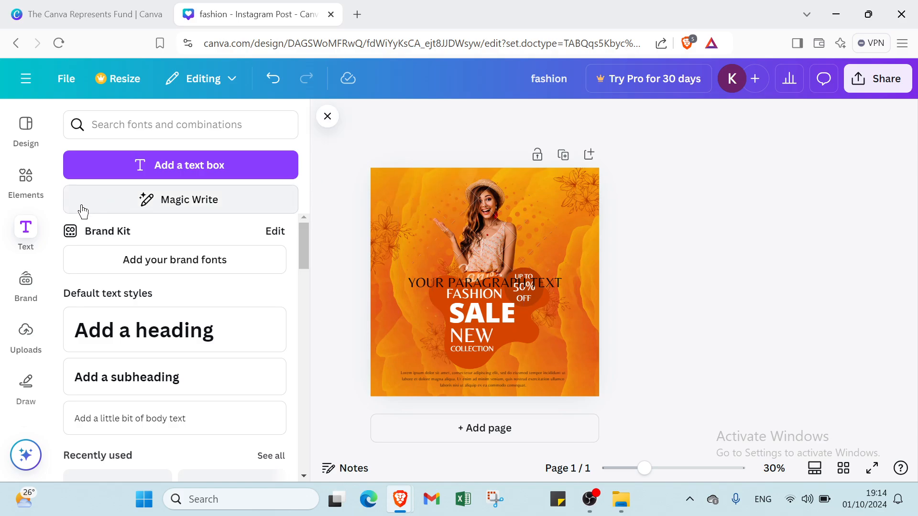
Step: Add a heading, a subheading and a little bit of body text to the post from the default text styles
scroll(184, 275, down, 2)
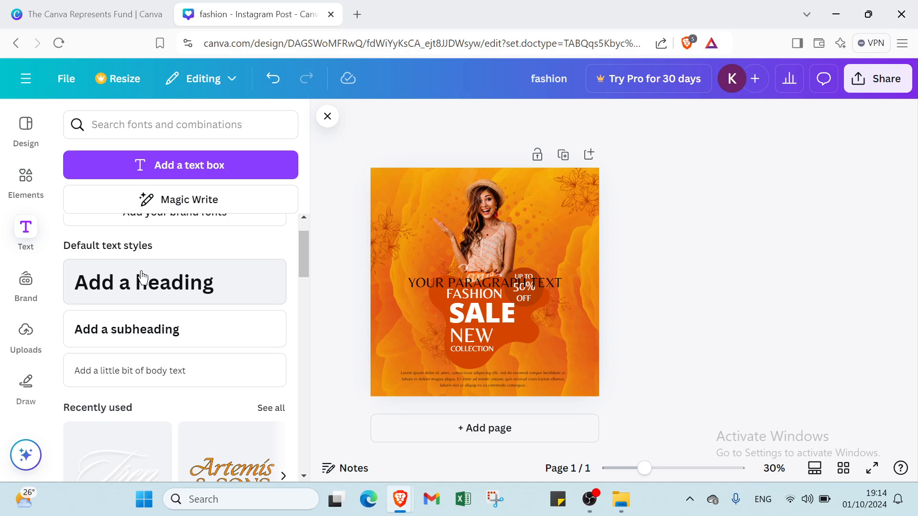
click(137, 294)
click(133, 328)
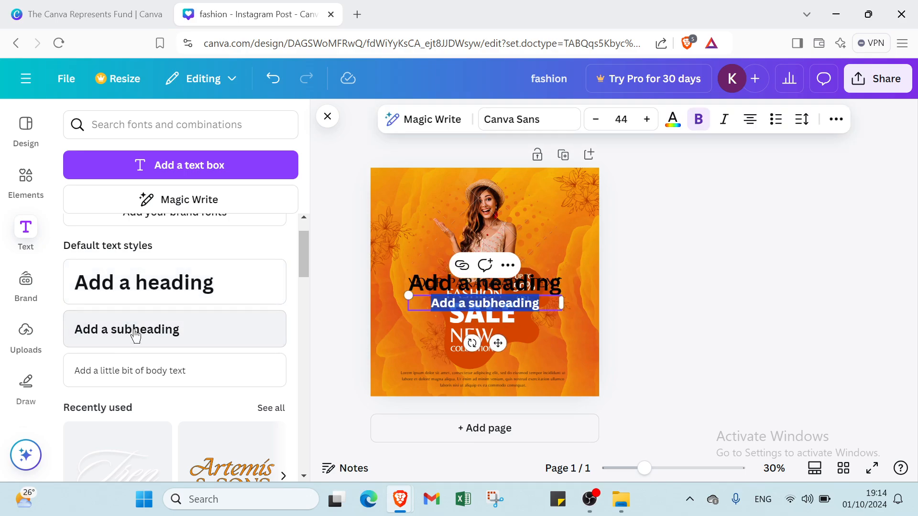
click(118, 371)
Step: Add the "Five tips for great skin" and "open daily" font combinations to the post and browse the other combinations
scroll(176, 382, down, 3)
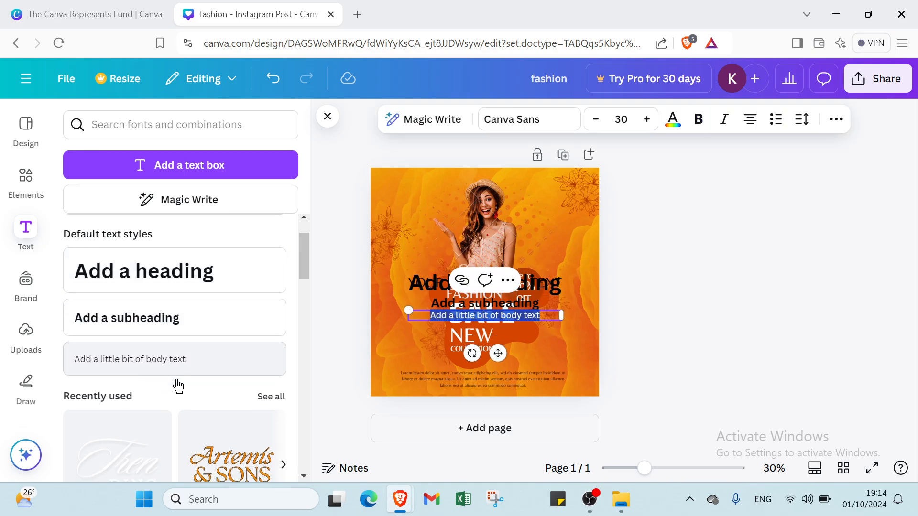
scroll(128, 279, down, 4)
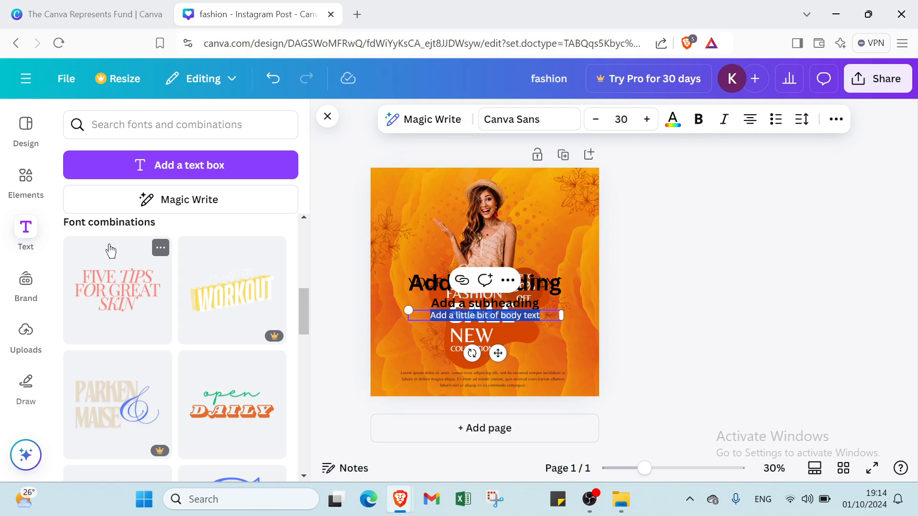
click(126, 271)
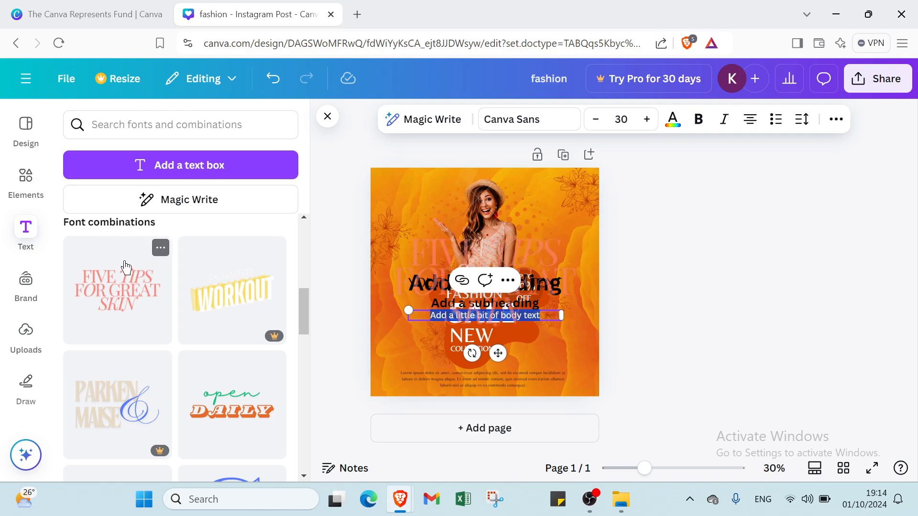
click(220, 414)
scroll(210, 397, down, 6)
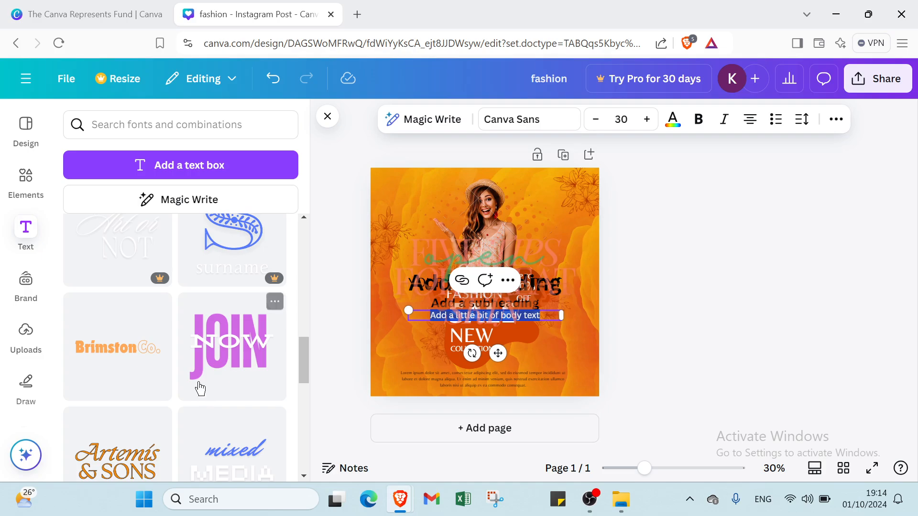
scroll(120, 346, down, 10)
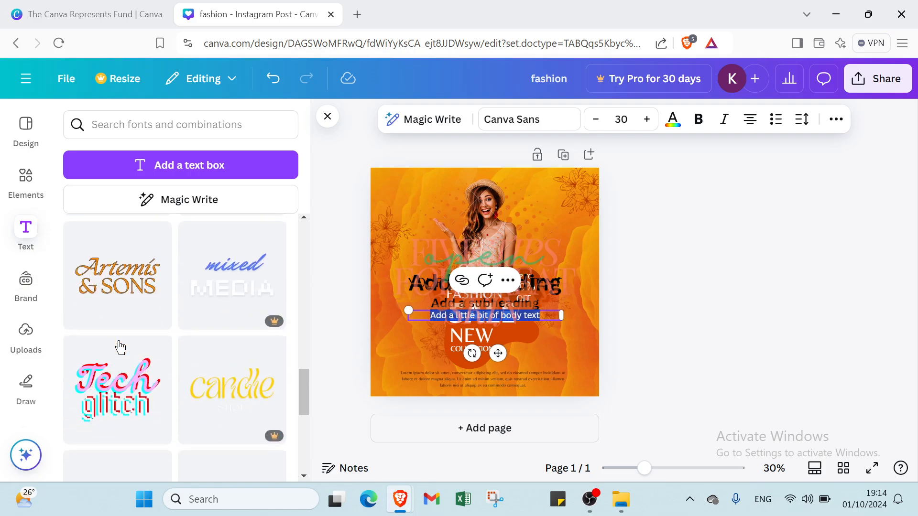
scroll(120, 345, up, 3)
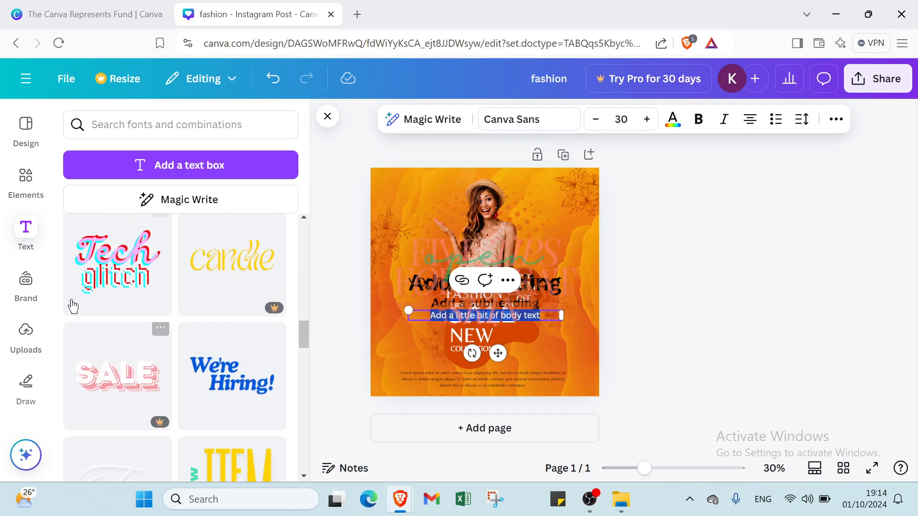
Step: Look through the Brand Kit options for logos, colors, fonts, brand voice, photos, graphics and icons
click(27, 282)
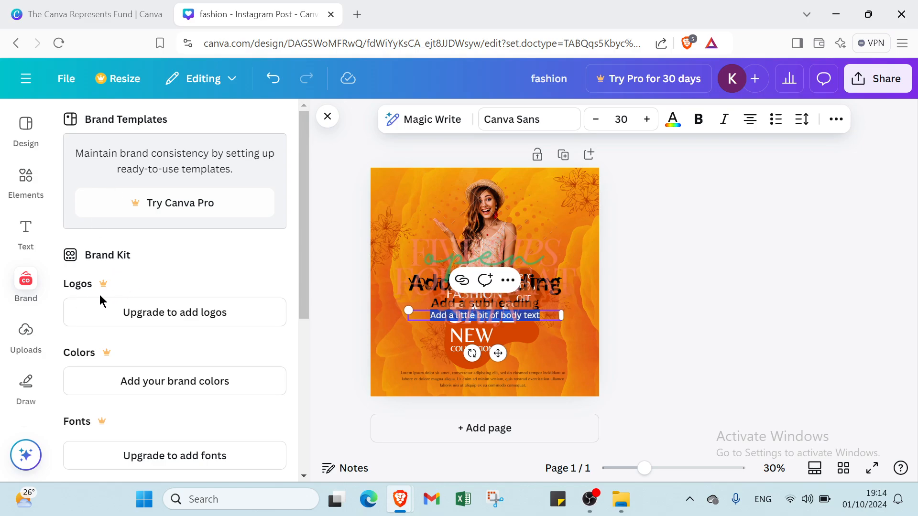
scroll(98, 296, down, 3)
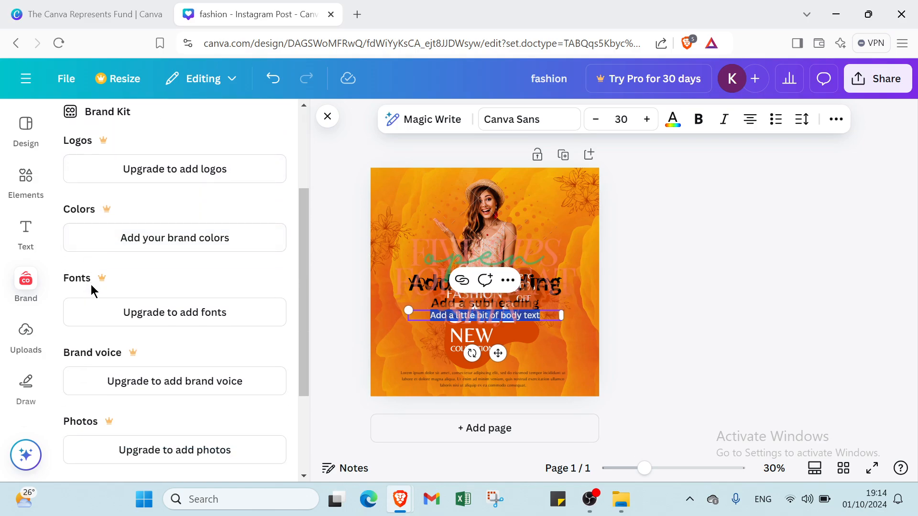
scroll(91, 285, down, 3)
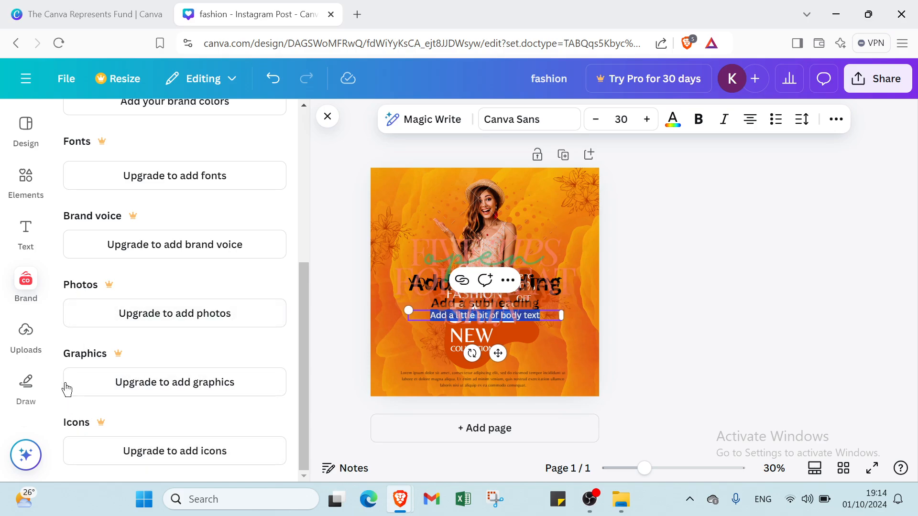
Step: View the Uploads section's images, videos and audio
click(26, 337)
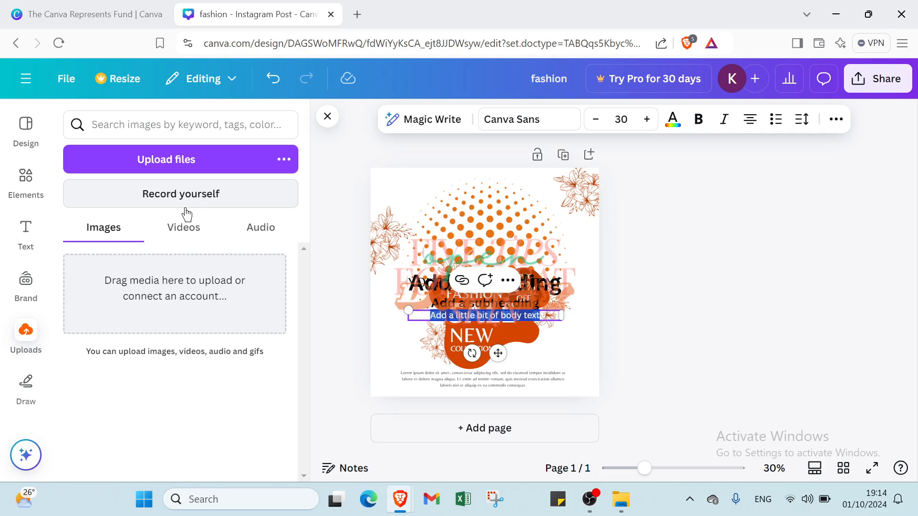
click(184, 230)
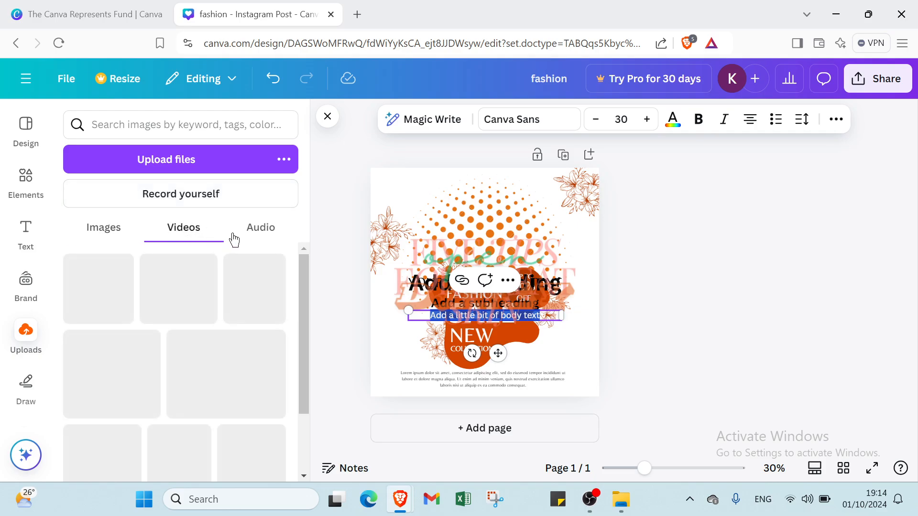
click(248, 231)
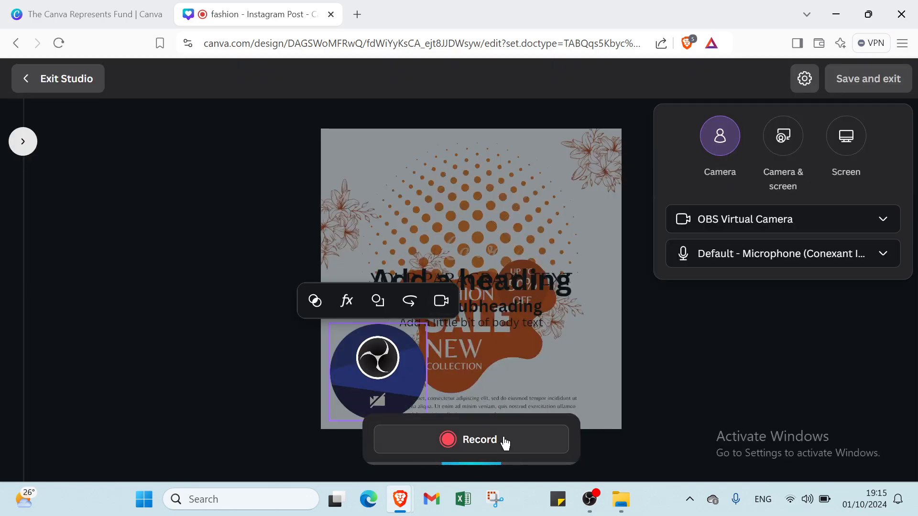
Step: Record a short camera clip over the design in the recording studio, delete the recording and exit the studio
click(502, 440)
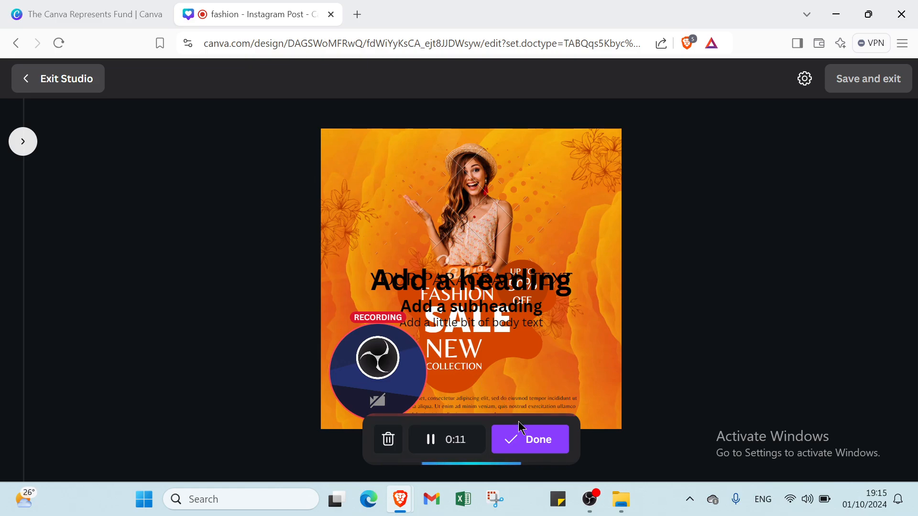
click(526, 444)
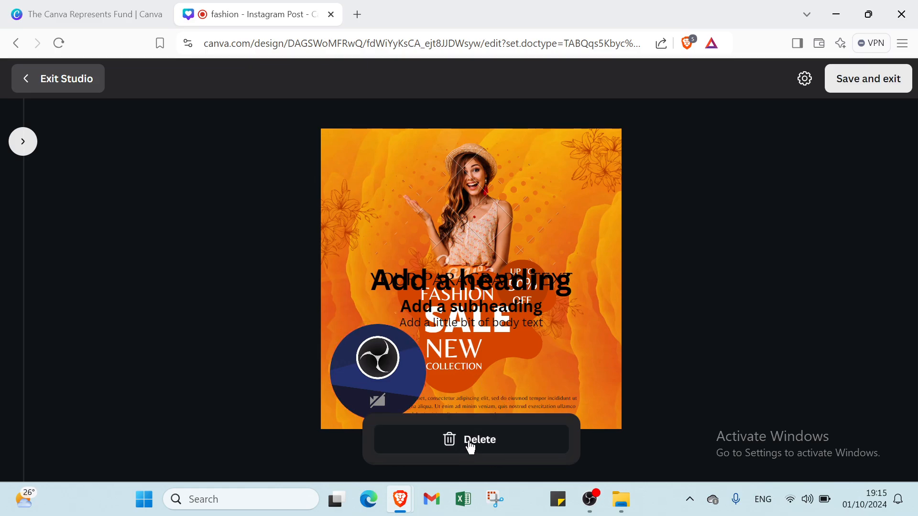
click(469, 440)
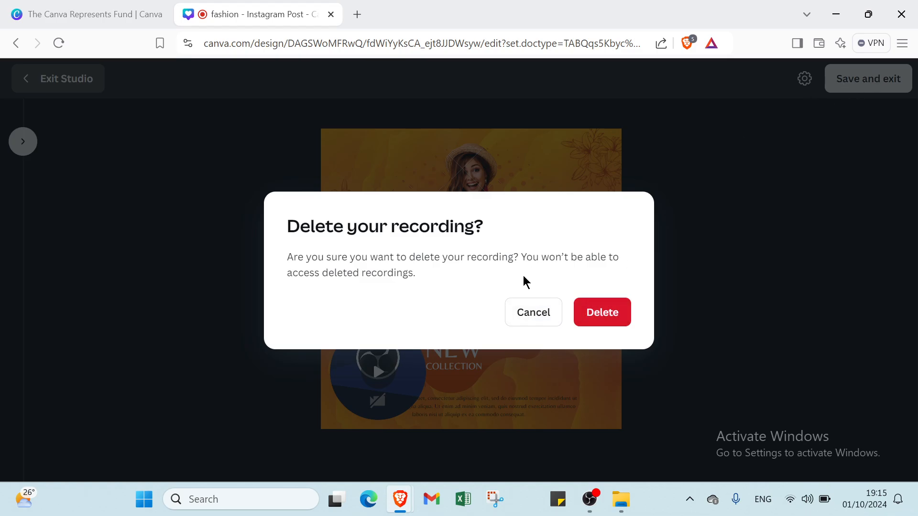
click(608, 319)
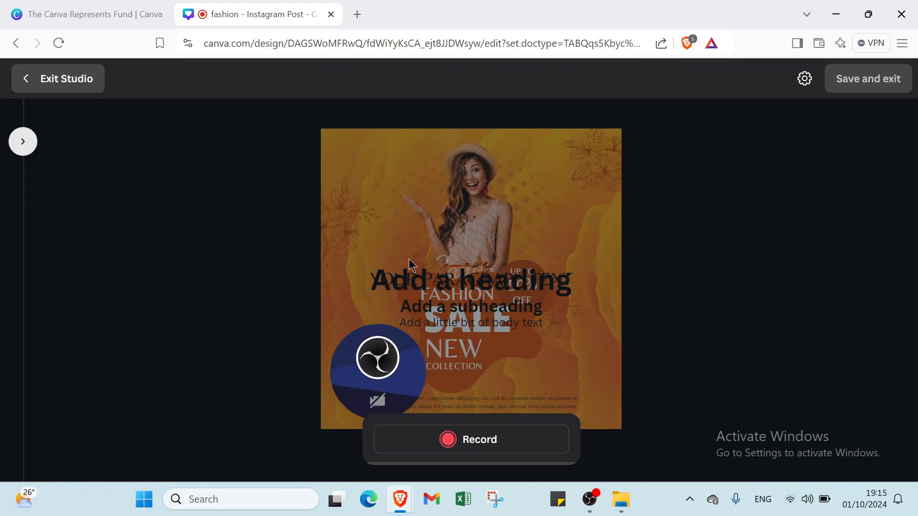
click(58, 80)
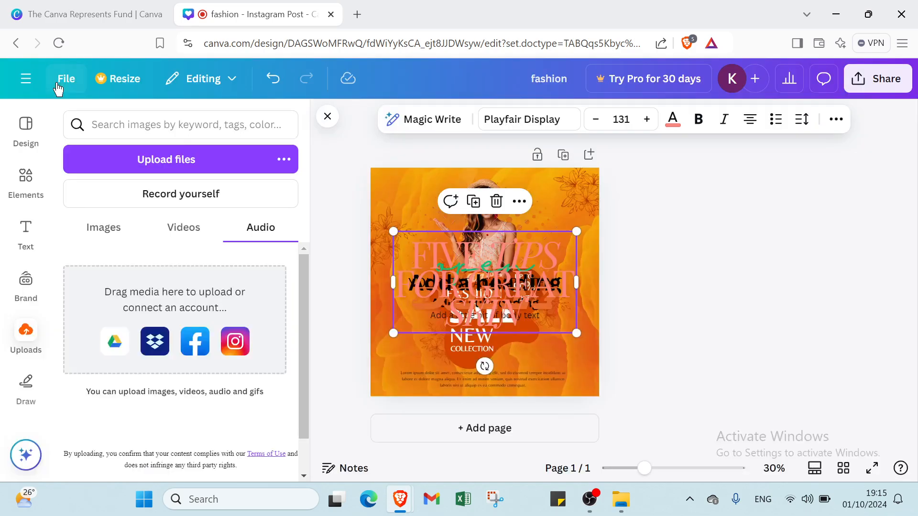
Step: Open the drawing tools and set the pen to the custom magenta color #D3059F
click(21, 384)
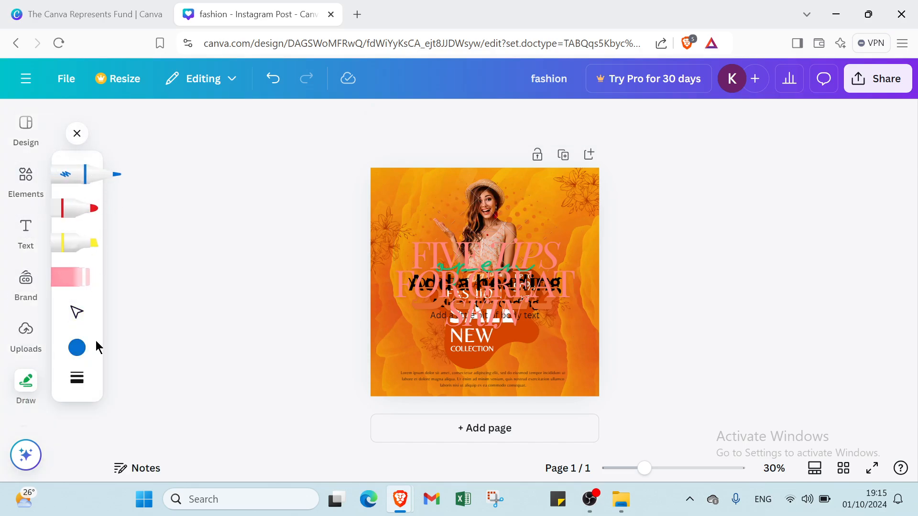
click(77, 349)
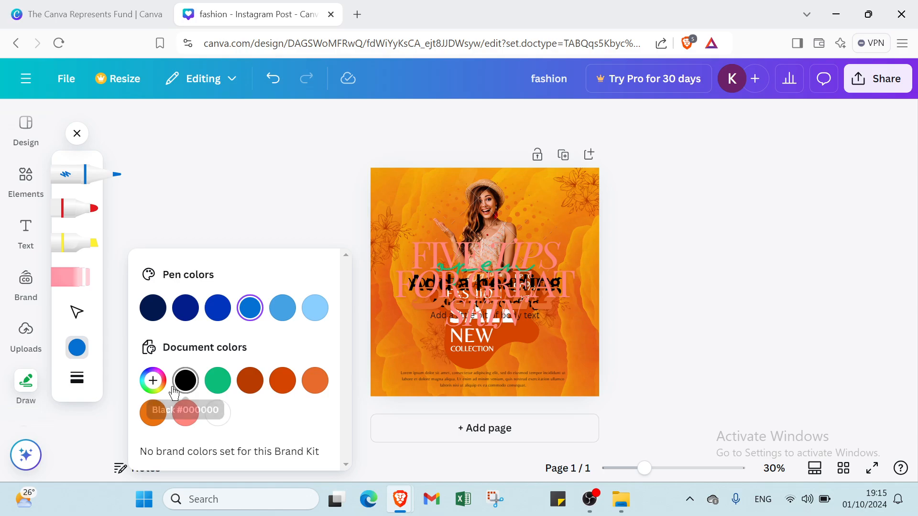
click(153, 379)
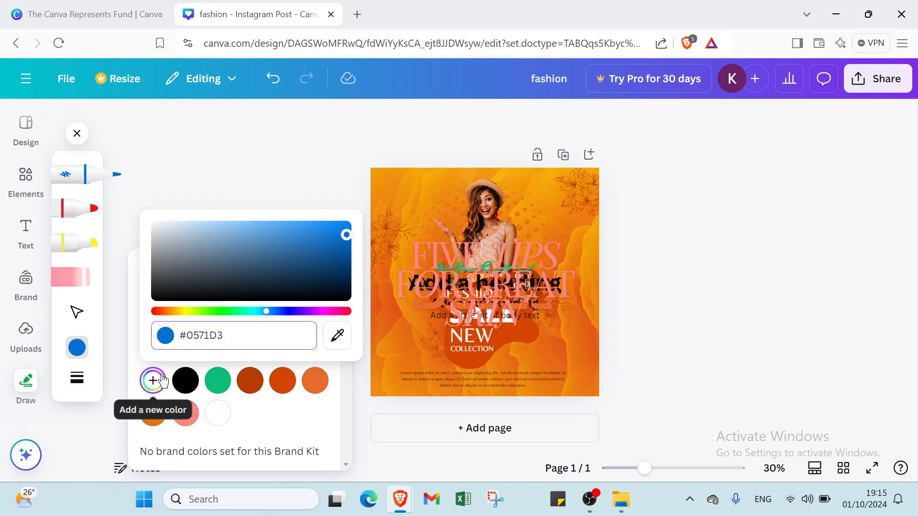
click(188, 312)
click(210, 312)
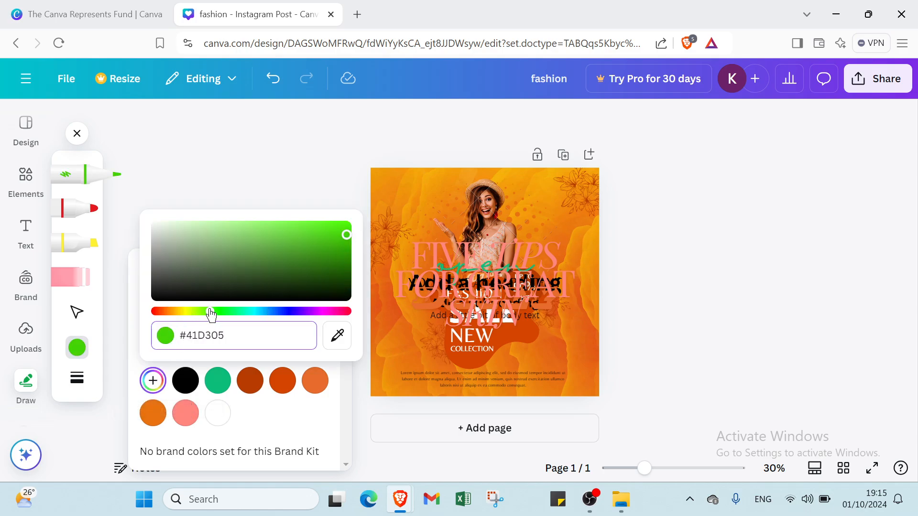
click(324, 311)
Step: Sketch freehand pen loops around the woman on the post and remove them with the eraser
click(438, 181)
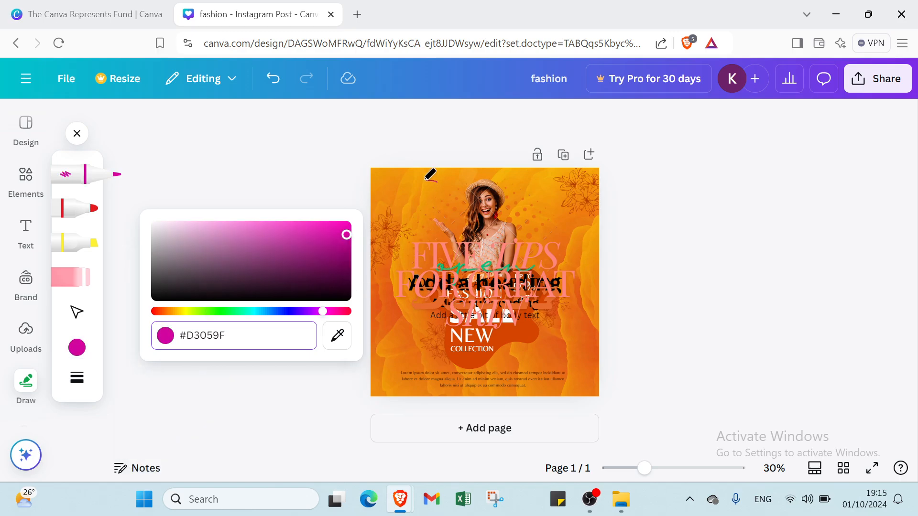
drag(437, 181, 410, 199)
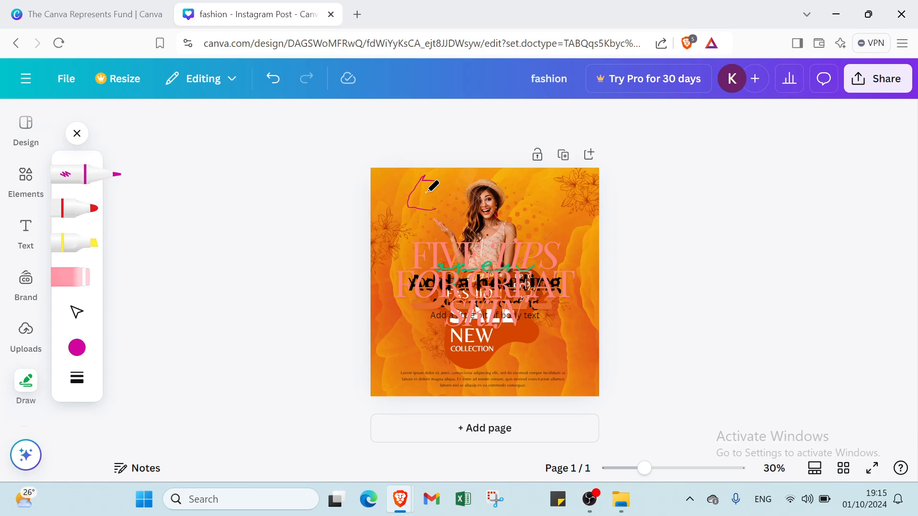
mouse_move(426, 192)
mouse_down()
mouse_move(446, 219)
mouse_move(409, 271)
mouse_move(410, 295)
mouse_move(433, 321)
mouse_move(479, 337)
mouse_move(551, 336)
mouse_move(580, 286)
mouse_move(571, 219)
mouse_move(532, 177)
mouse_move(473, 170)
mouse_move(440, 187)
mouse_move(445, 169)
mouse_up()
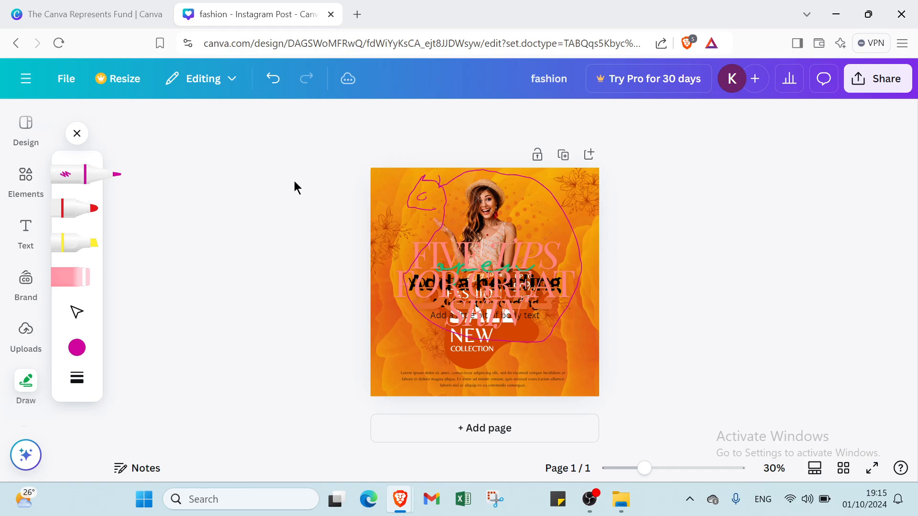
click(71, 277)
mouse_move(400, 195)
mouse_down()
mouse_move(431, 203)
mouse_move(430, 214)
mouse_move(445, 186)
mouse_up()
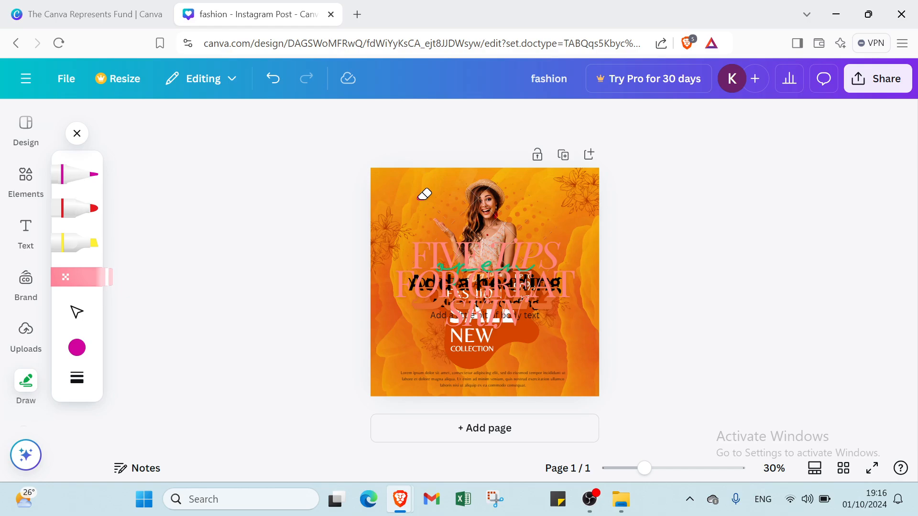
Step: Undo all edits to the post, including the erasing, pen strokes and added text, and close the drawing tools
click(273, 78)
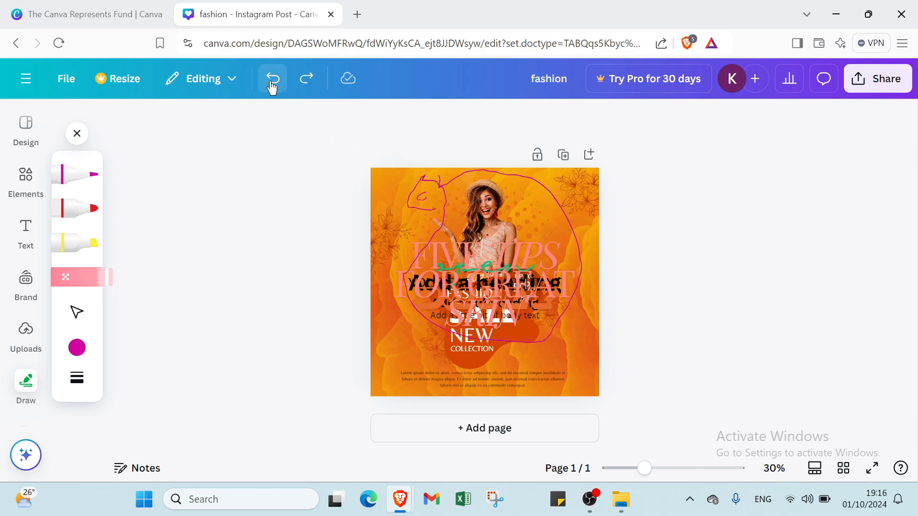
click(273, 79)
click(273, 79)
click(272, 81)
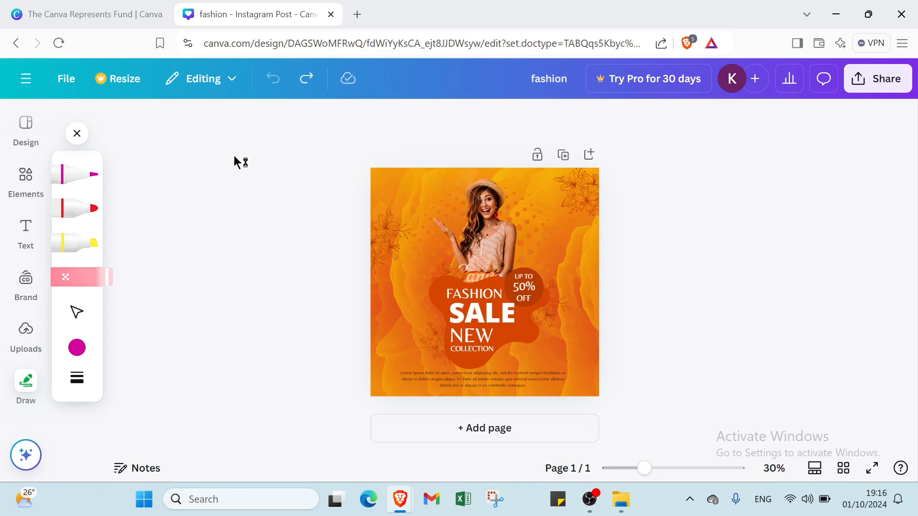
click(78, 136)
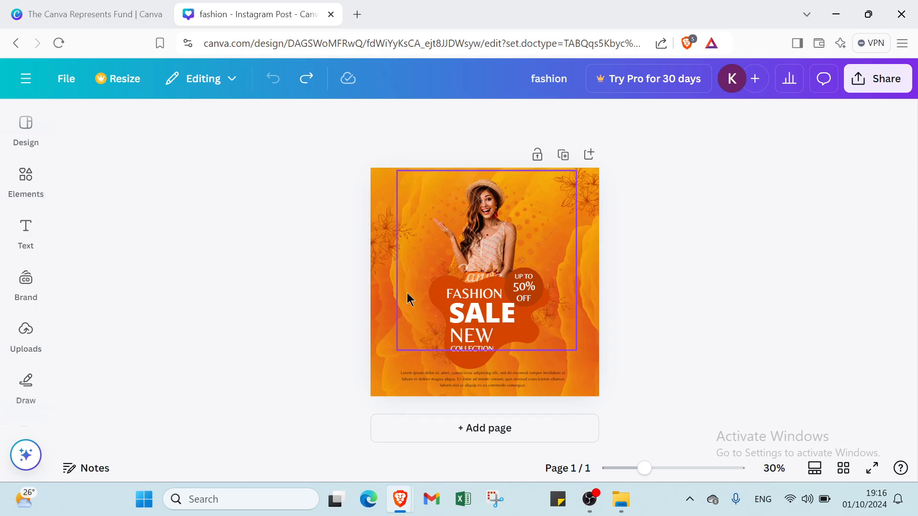
Step: Look through the design's file actions, its resize, translate and transform options, and the editing, commenting and viewing modes
click(72, 83)
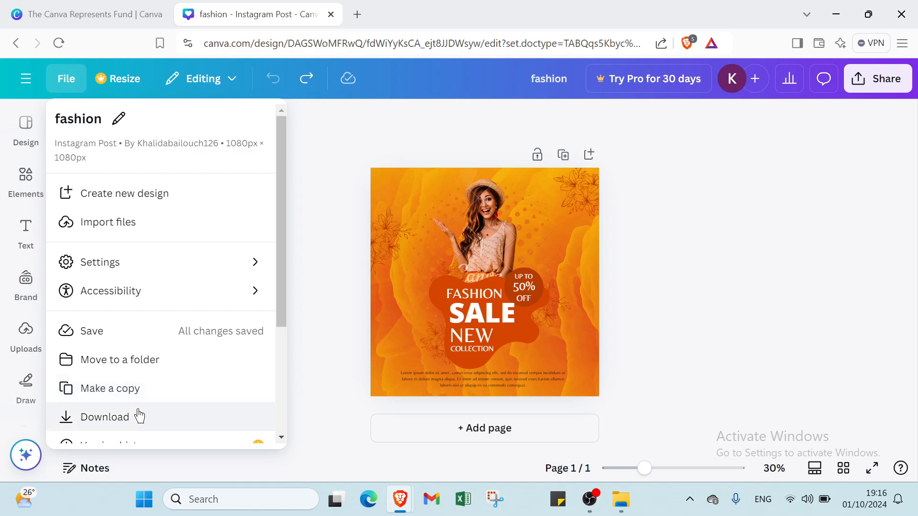
scroll(139, 416, down, 4)
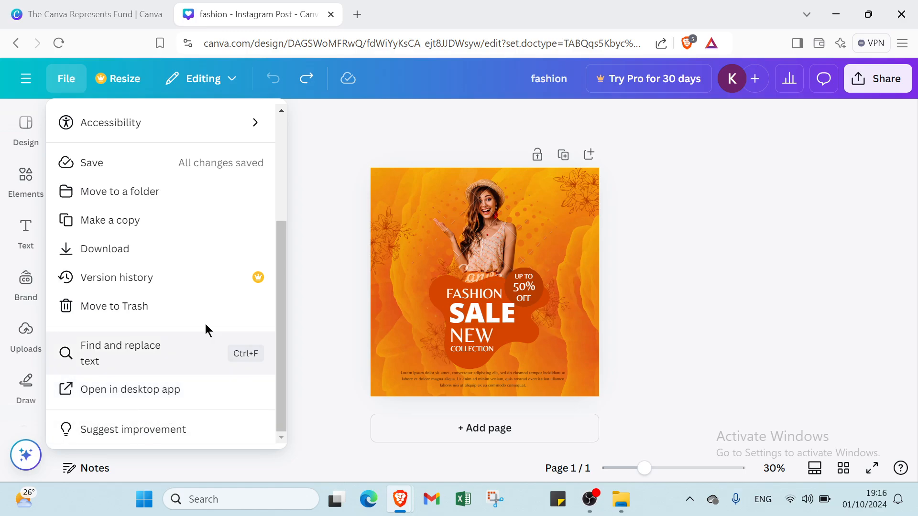
click(313, 148)
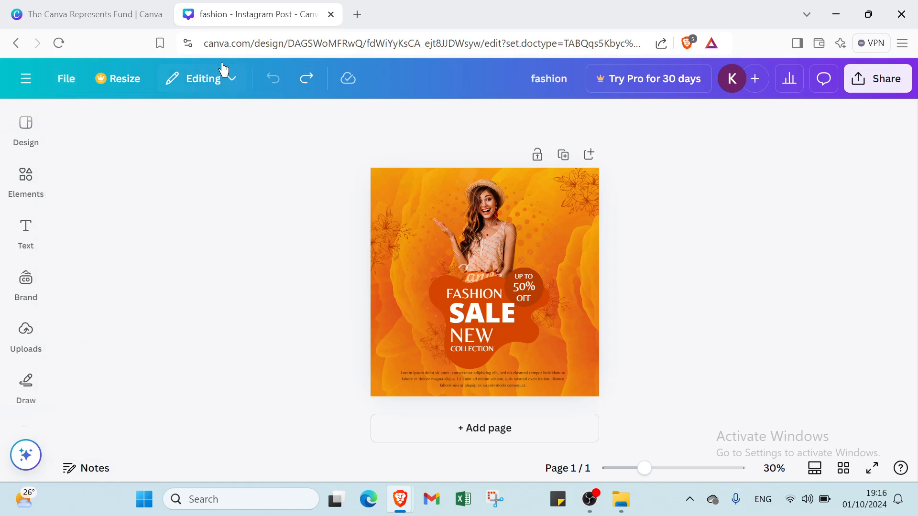
click(126, 87)
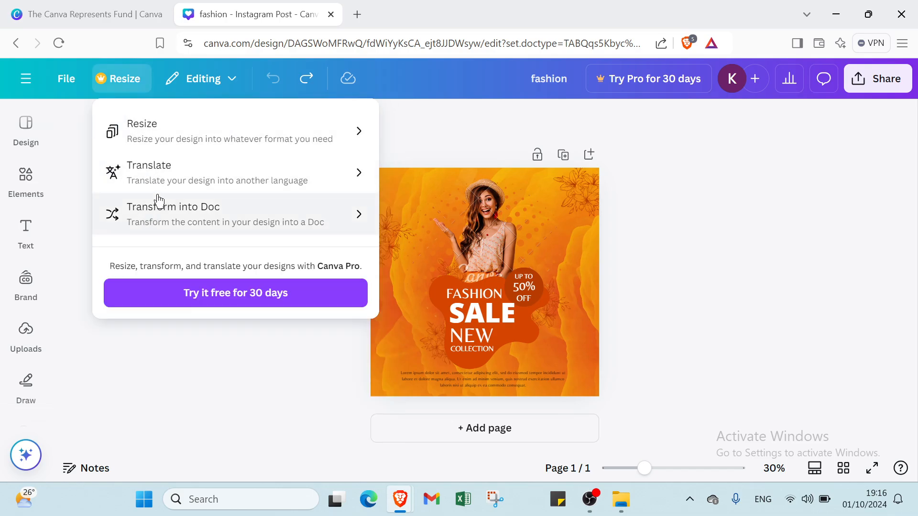
click(201, 84)
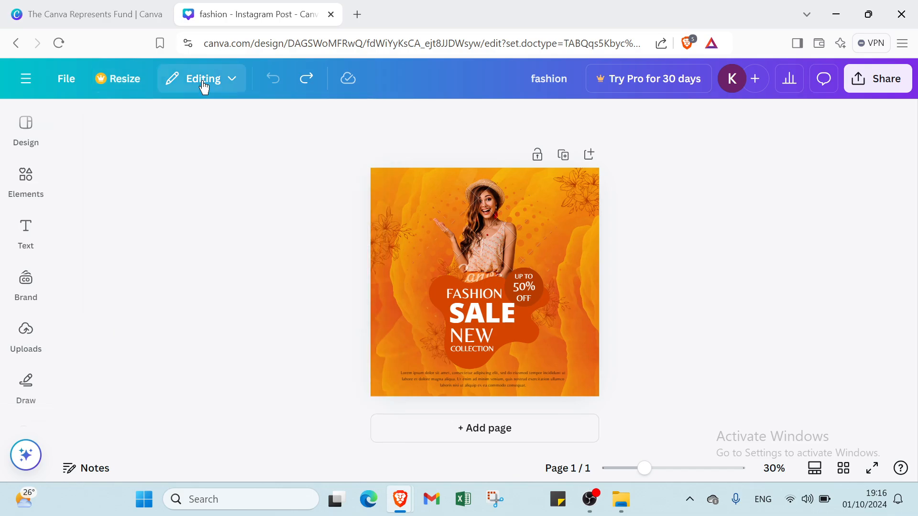
click(202, 85)
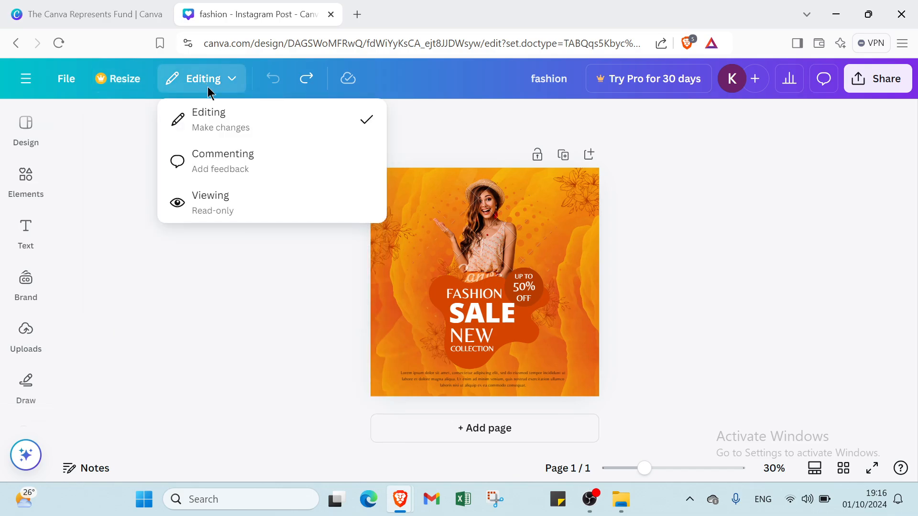
click(219, 242)
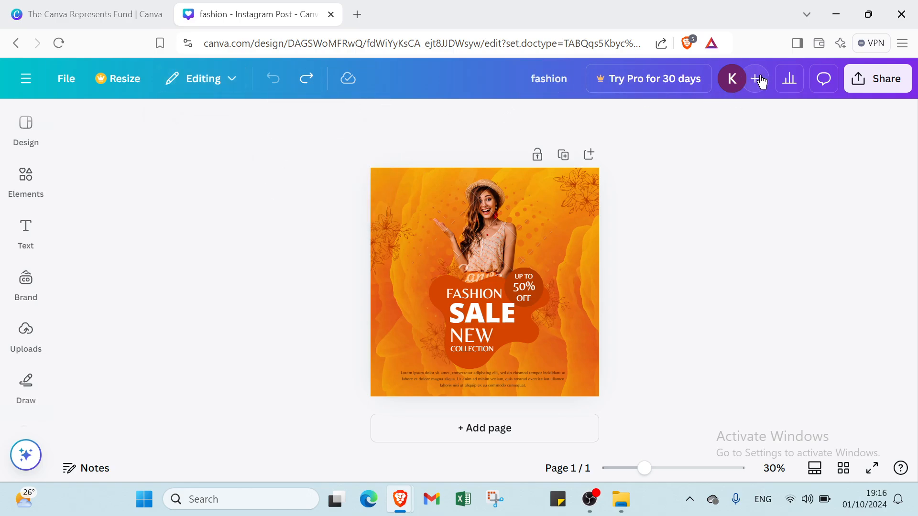
Step: View the current page's comments, start a blank comment on the post's background and close it without posting
click(819, 83)
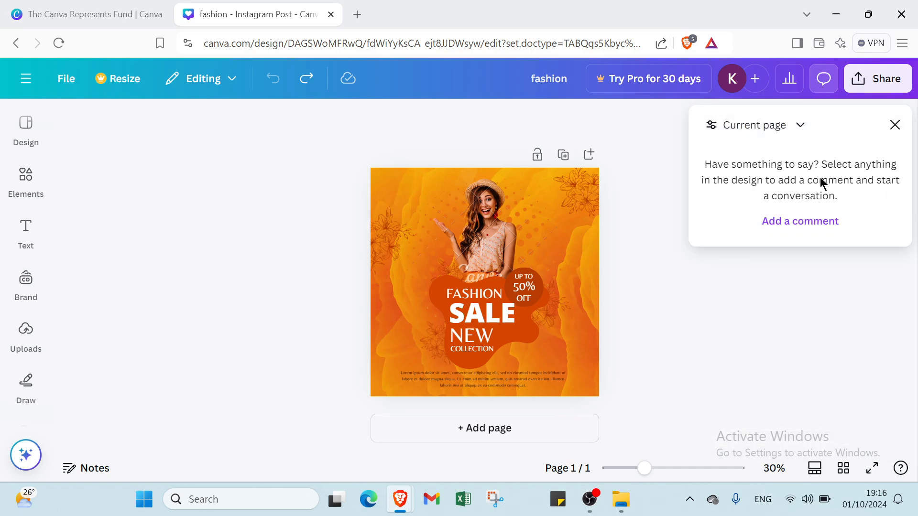
click(807, 222)
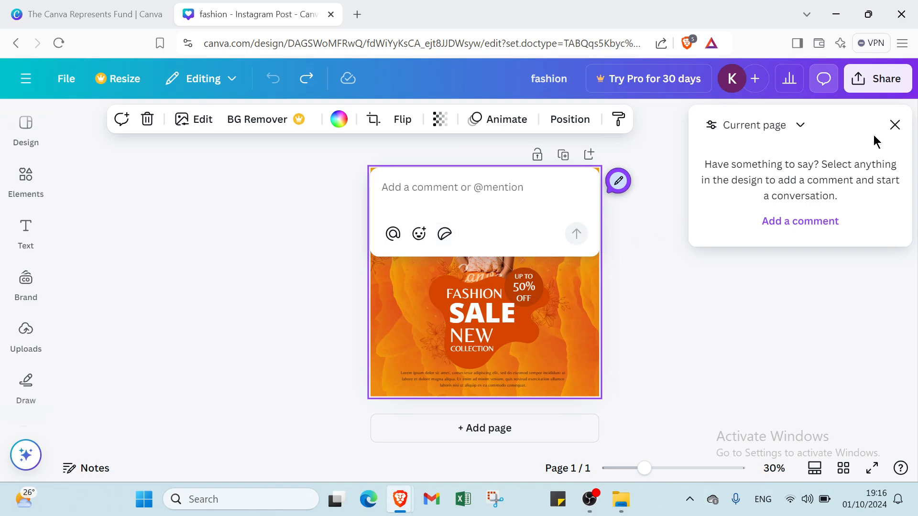
click(893, 124)
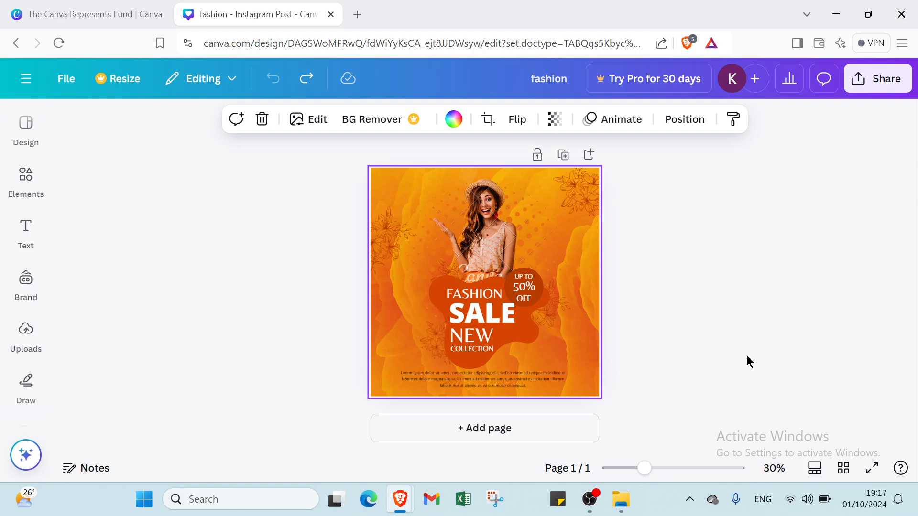
Step: Close the fashion design's browser tab and confirm leaving the site
mouse_move(648, 481)
mouse_down()
mouse_move(708, 478)
mouse_move(644, 478)
mouse_up()
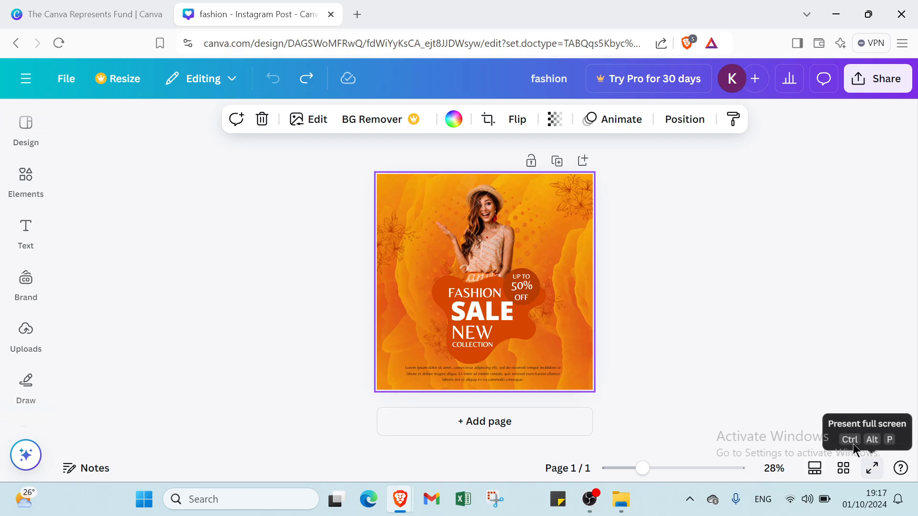
click(331, 14)
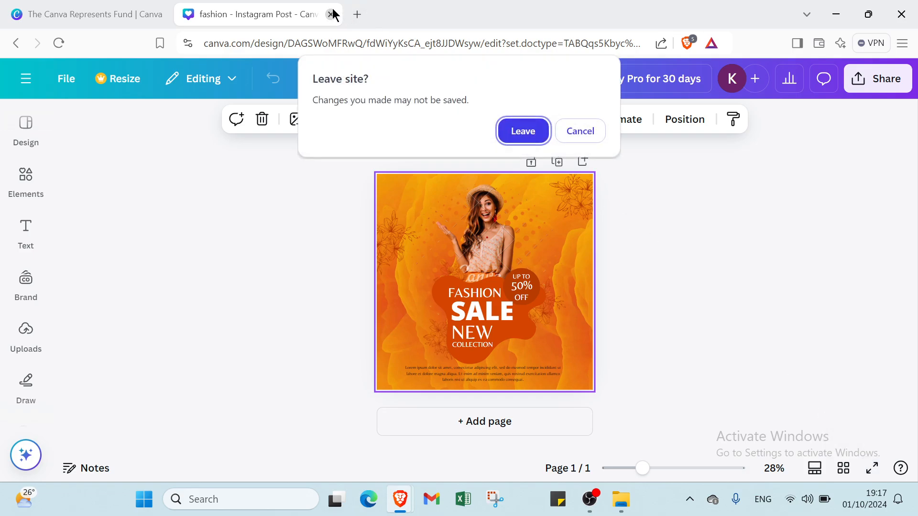
click(521, 130)
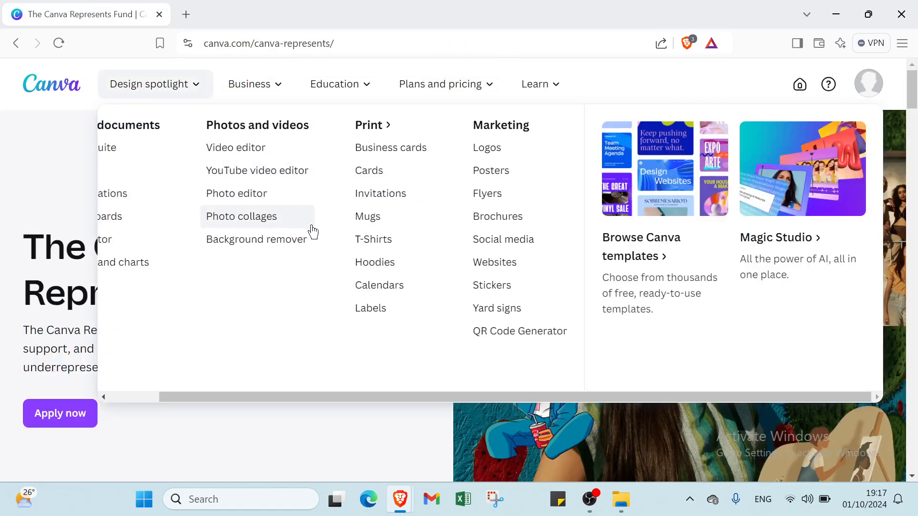